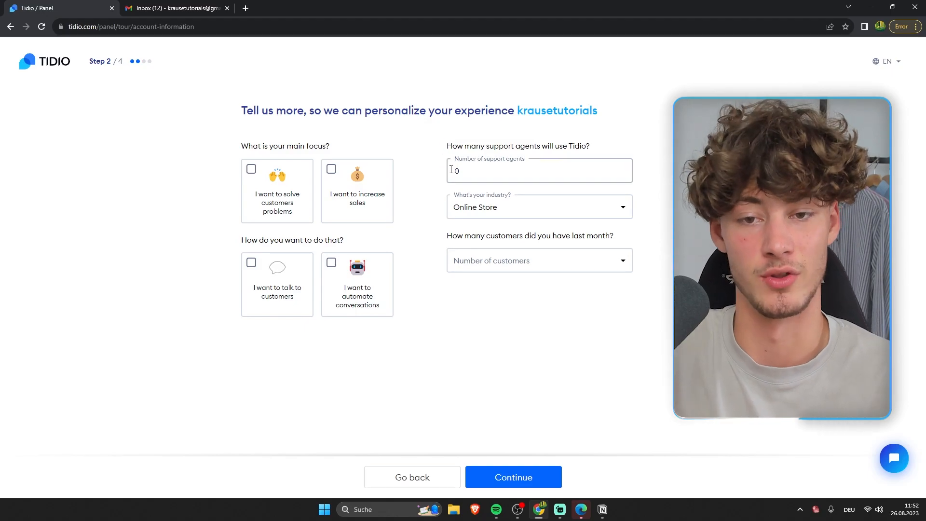
Step: Answer the onboarding questions with 'increase sales' and 'automate conversations', then continue to live chat installation
left_click(360, 212)
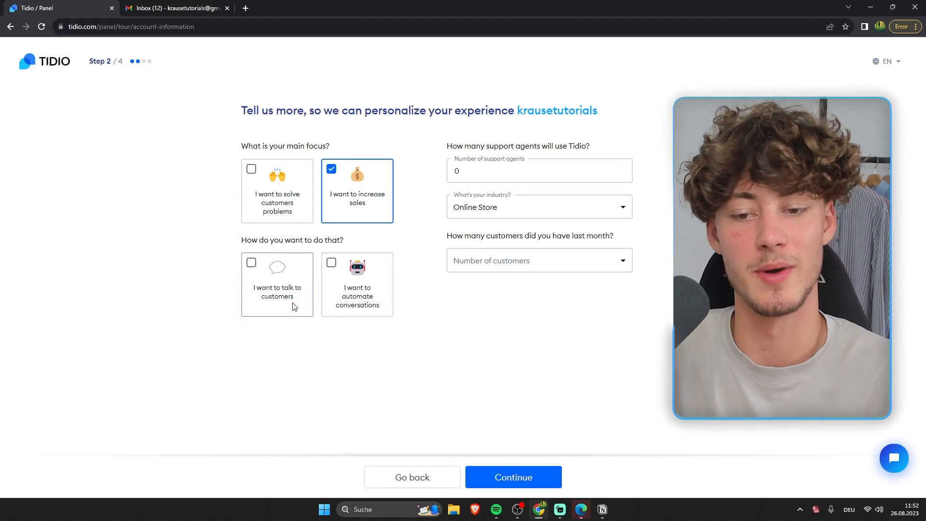
left_click(368, 309)
left_click_drag(233, 115, 434, 120)
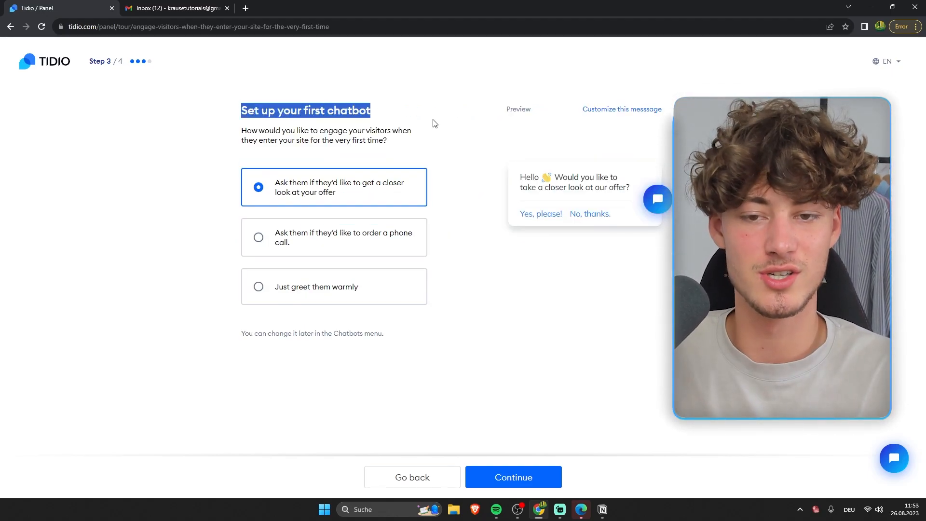
left_click(436, 123)
left_click(534, 484)
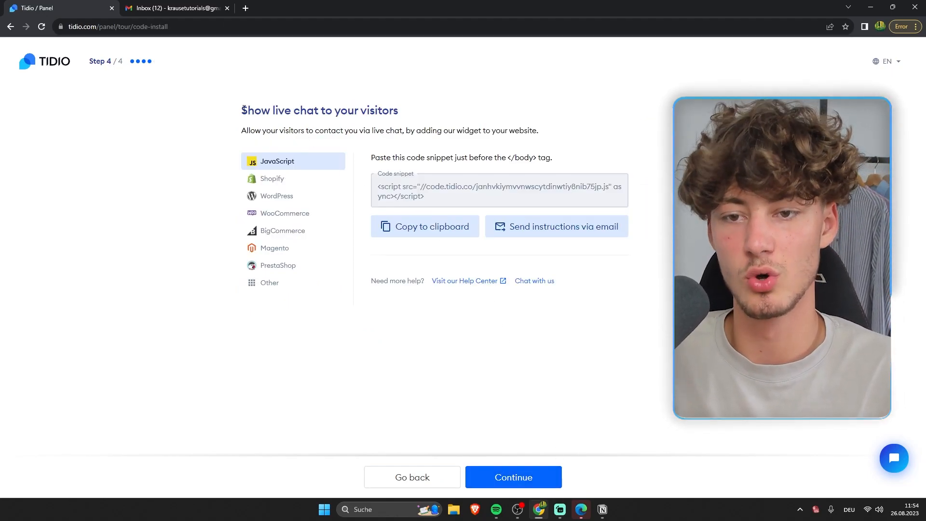
left_click_drag(245, 110, 380, 107)
left_click(413, 117)
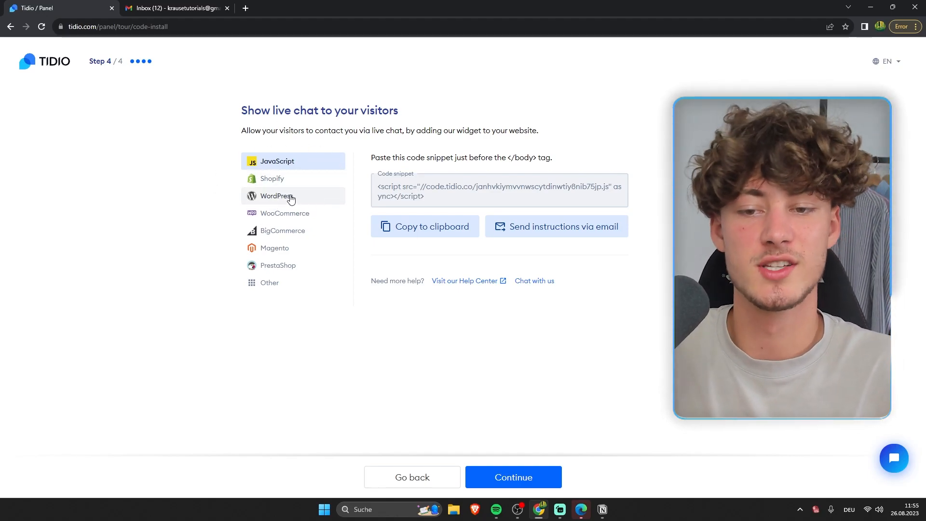
Step: Compare the Shopify and WordPress install options, then copy the JavaScript widget snippet
left_click(279, 182)
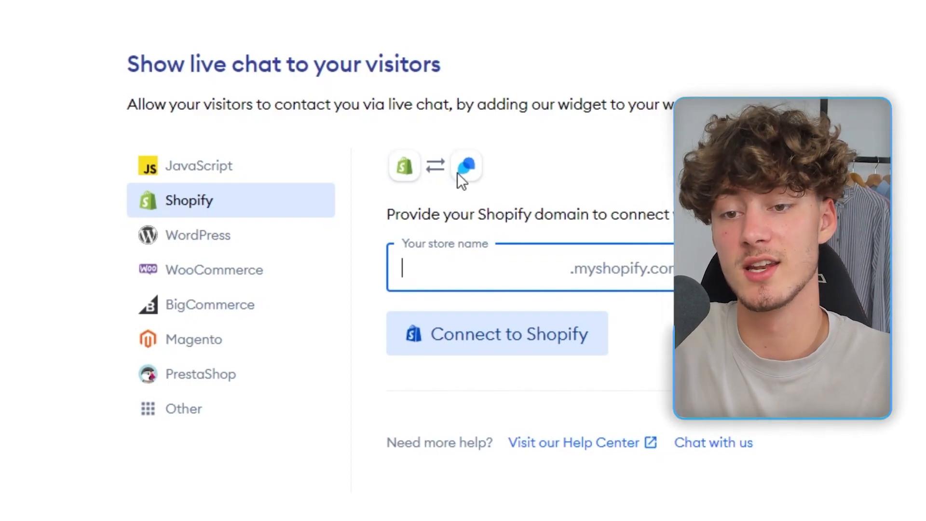
left_click(223, 243)
left_click_drag(394, 159, 916, 401)
left_click(916, 405)
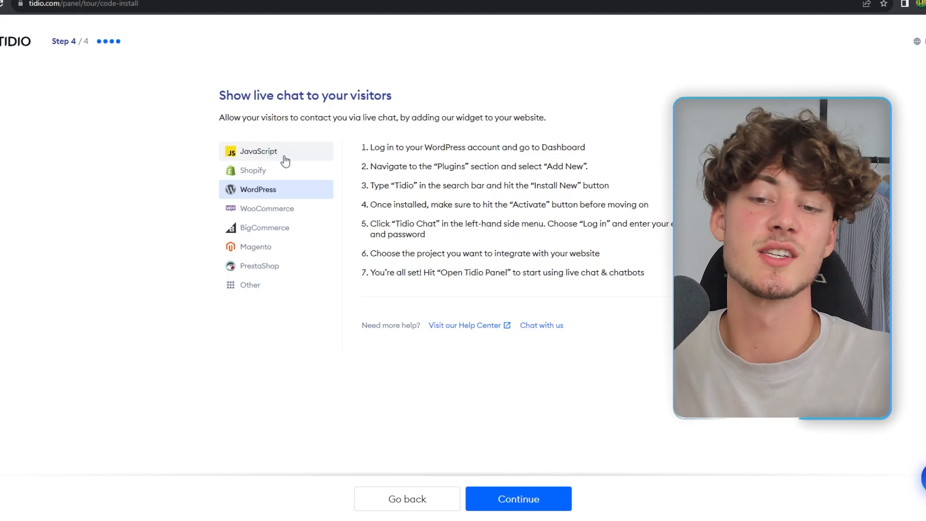
left_click(285, 152)
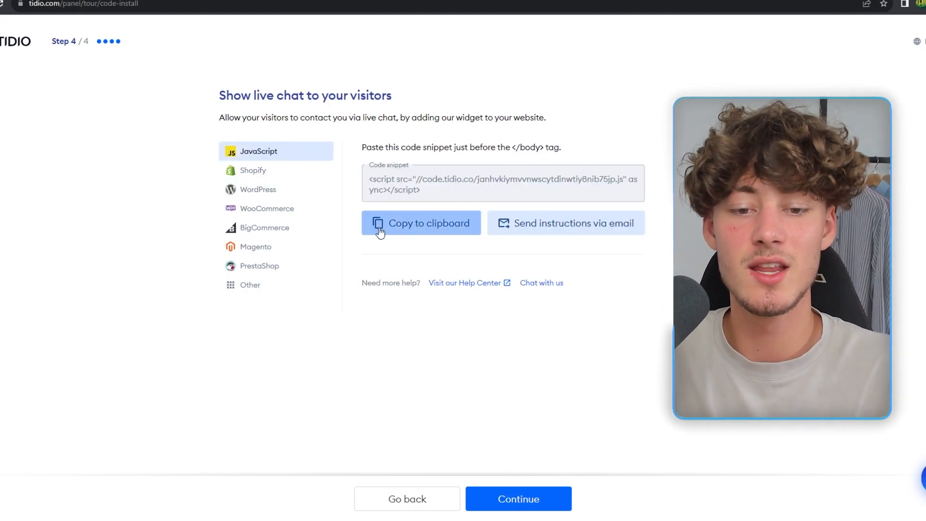
left_click(441, 228)
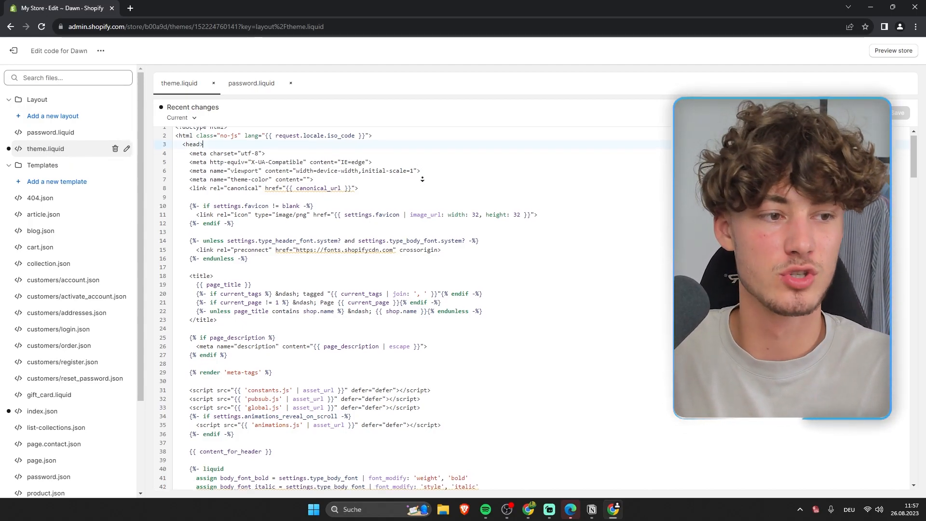
Step: Paste the Tidio widget script on a new line above </body> in theme.liquid
scroll(429, 291, "down", 20)
scroll(429, 291, "down", 20)
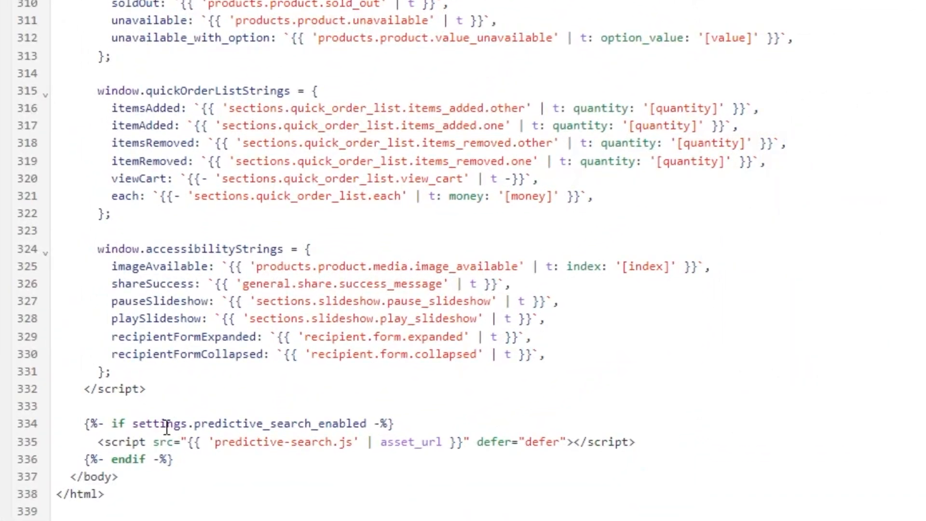
left_click(70, 478)
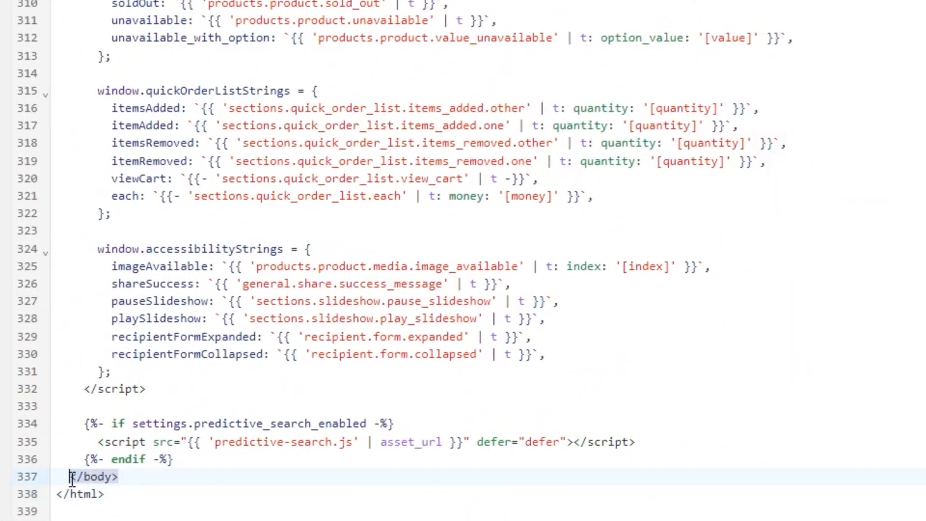
left_click(221, 466)
key("Return")
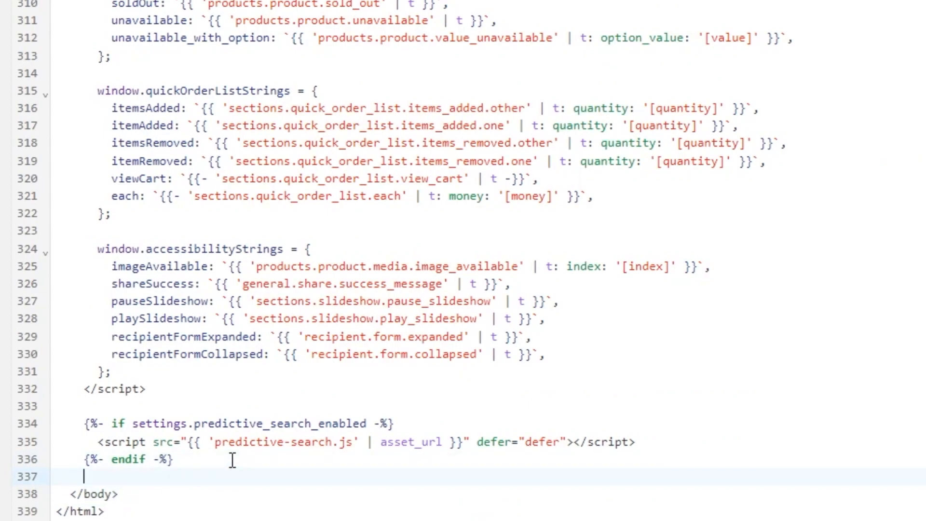
scroll(193, 468, "down", 1)
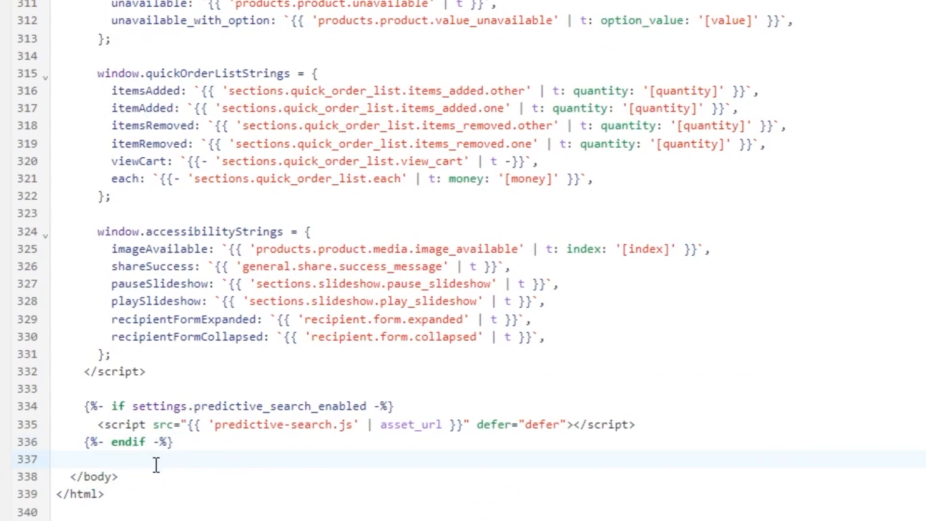
right_click(156, 464)
left_click(227, 308)
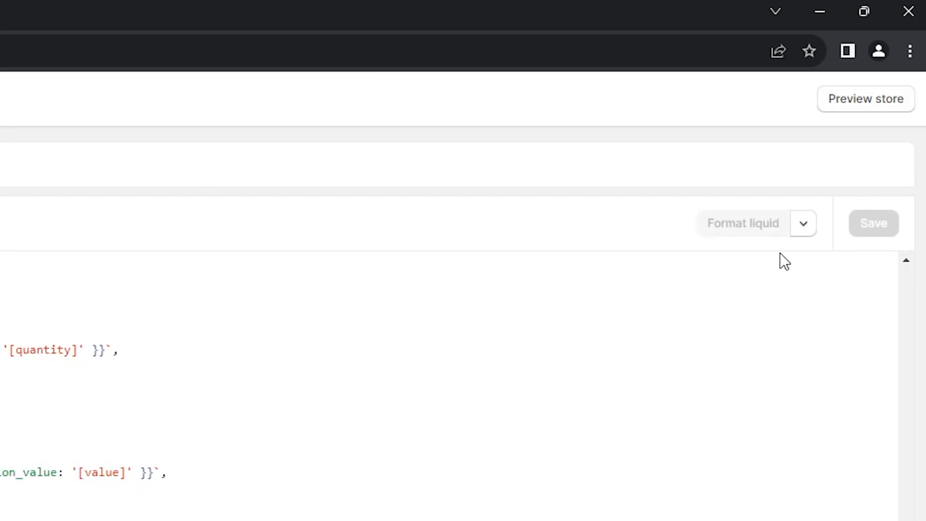
Step: Preview the storefront and open the Tidio chat bubble
left_click(873, 97)
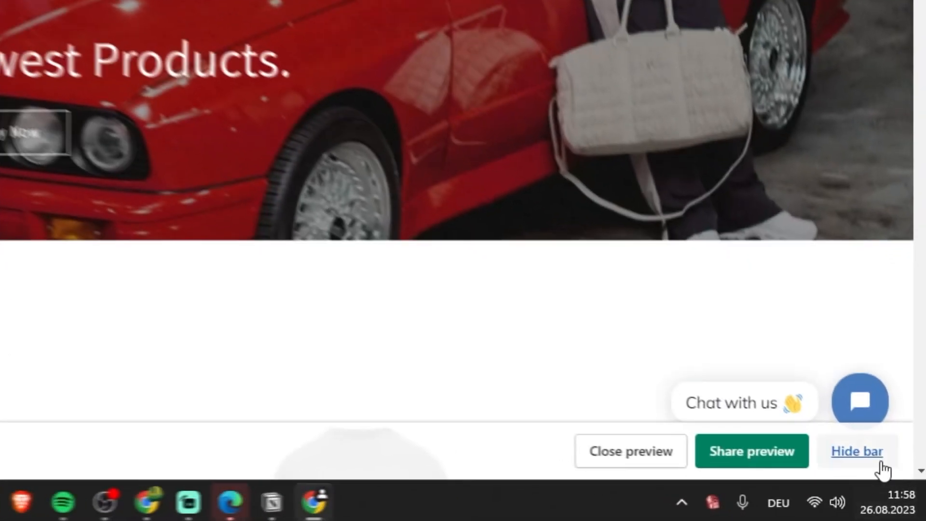
left_click(897, 486)
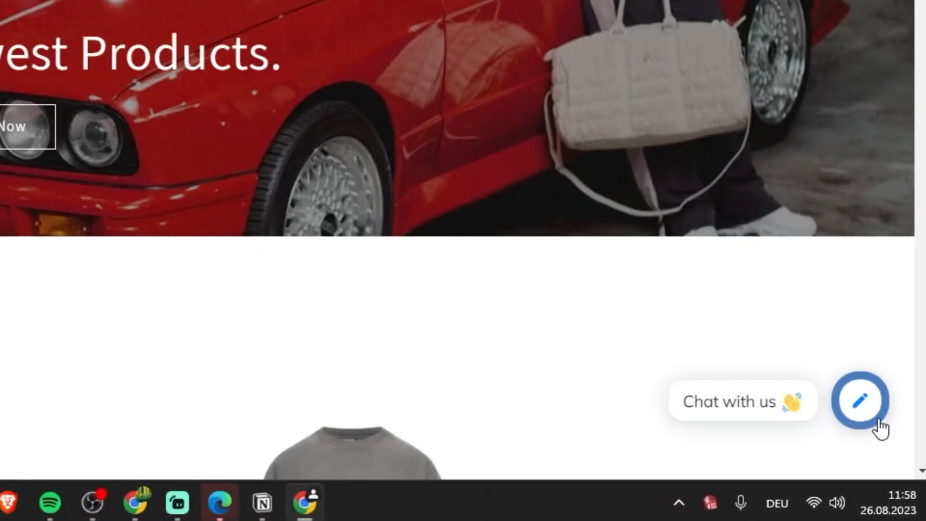
left_click(895, 462)
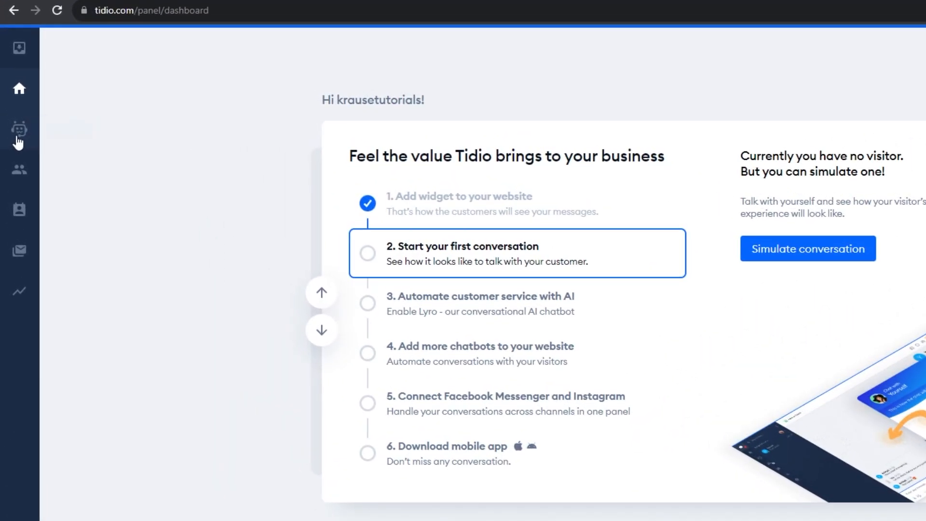
Step: Open the chatbot templates and browse the Increase sales and Generate leads categories
left_click(15, 112)
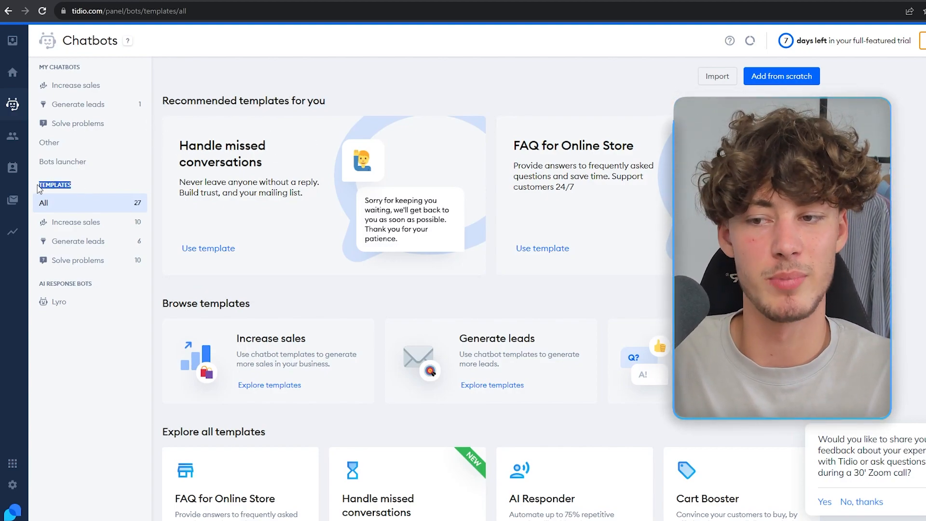
scroll(332, 120, "down", 6)
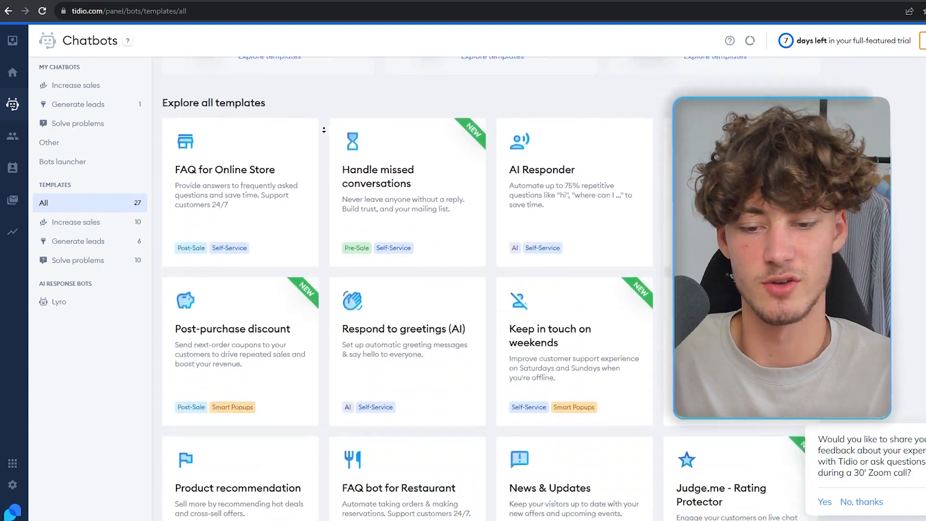
scroll(390, 100, "up", 5)
scroll(390, 99, "up", 2)
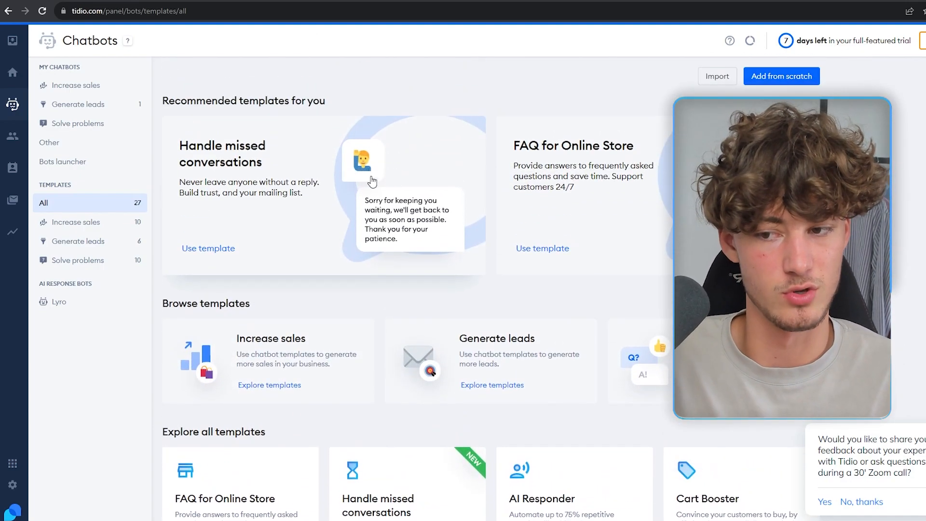
left_click(97, 226)
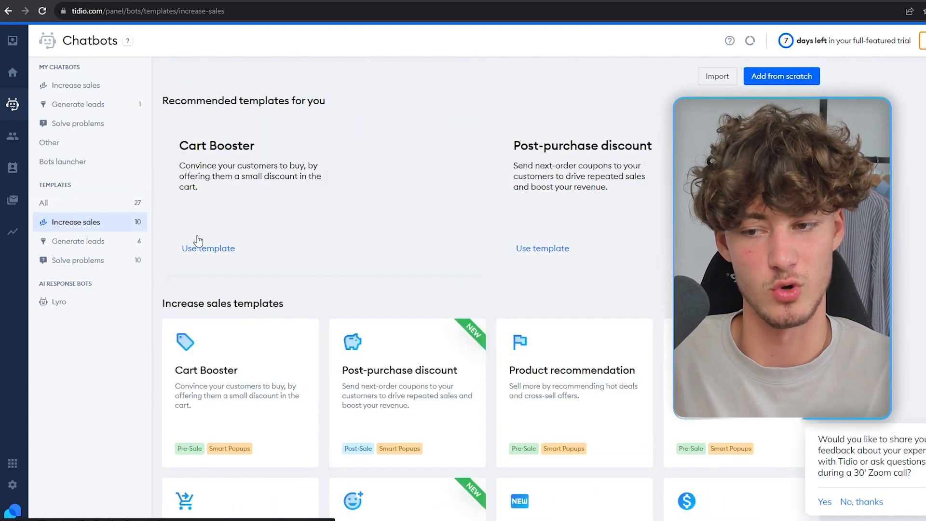
scroll(374, 289, "down", 5)
left_click(65, 241)
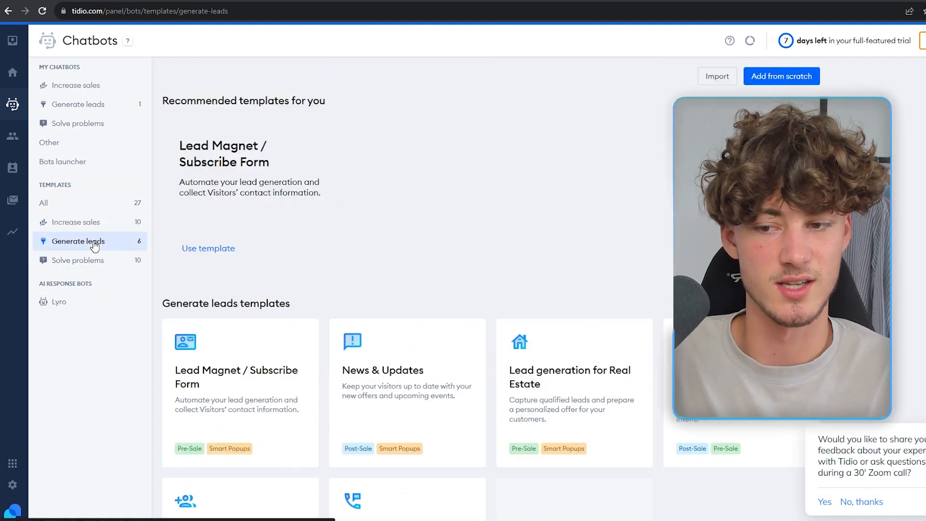
scroll(79, 265, "down", 2)
Step: Show the Solve problems templates, try Add from scratch, and return to them
left_click(82, 260)
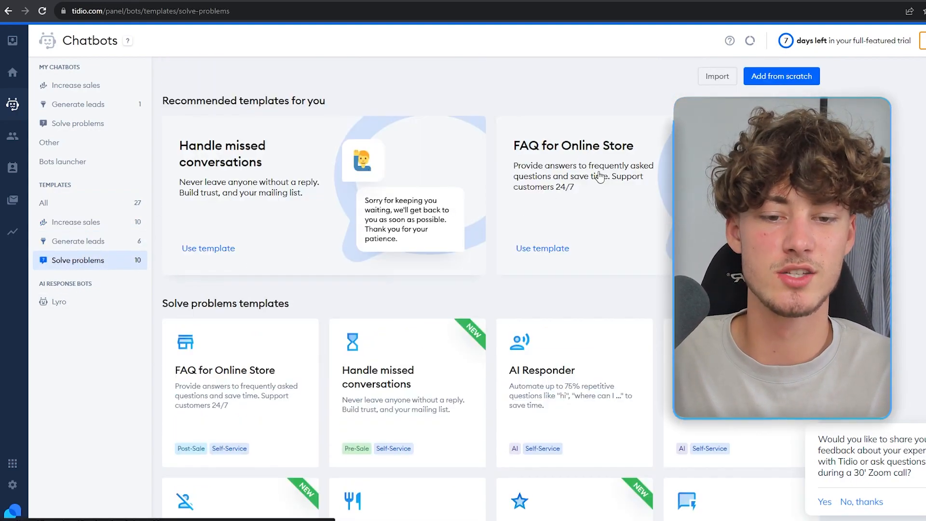
scroll(567, 233, "down", 5)
scroll(652, 420, "up", 5)
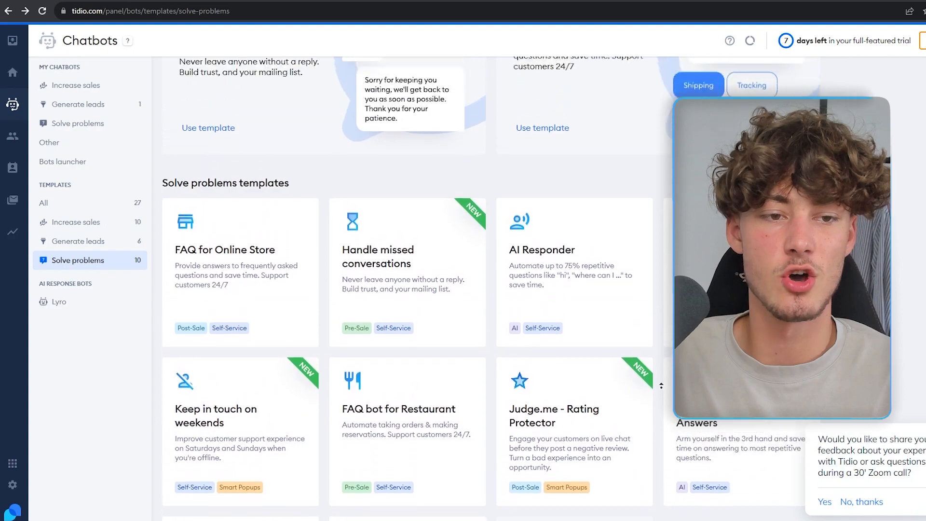
left_click(791, 78)
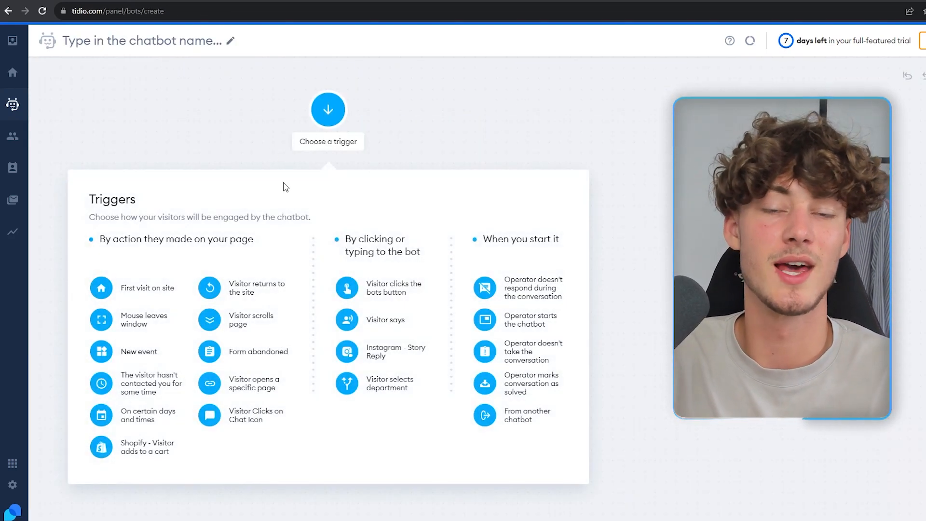
left_click(8, 10)
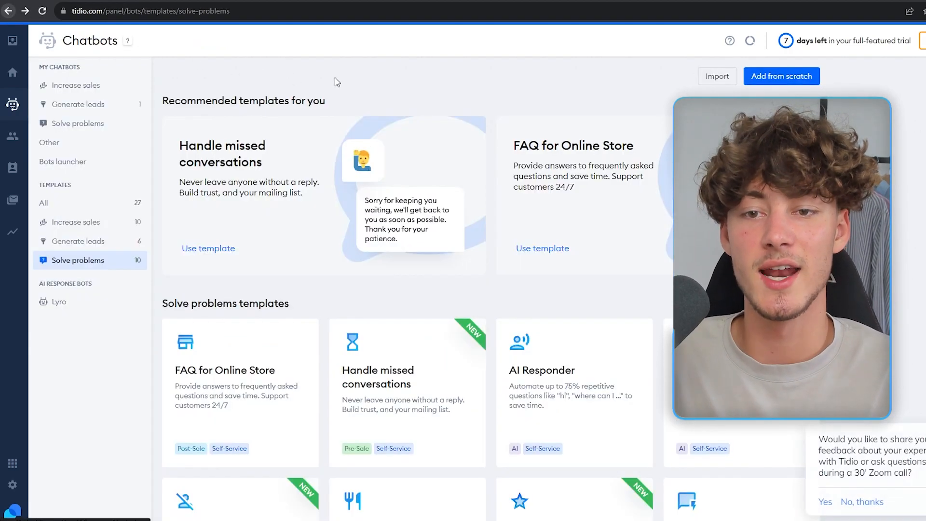
scroll(375, 153, "down", 3)
scroll(375, 153, "down", 3)
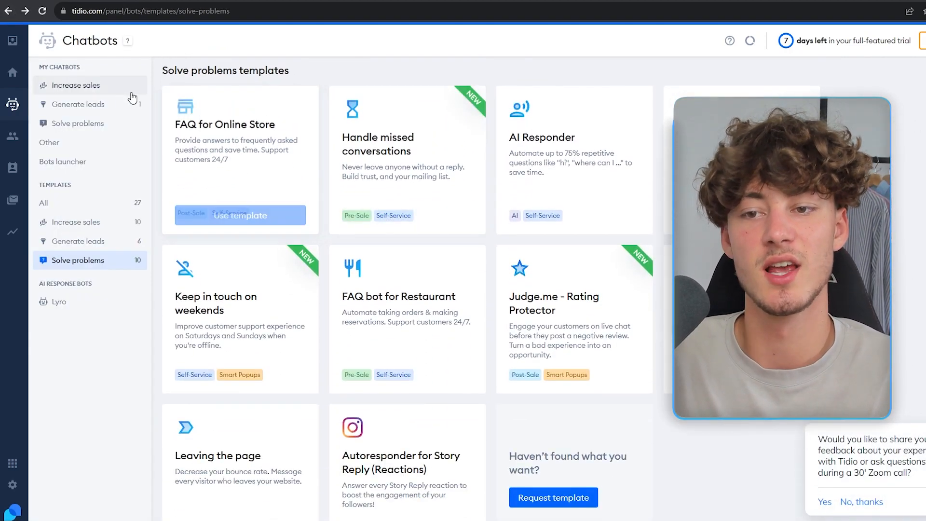
Step: Preview the FAQ for Online Store template and try its chat in the sandbox
left_click(240, 213)
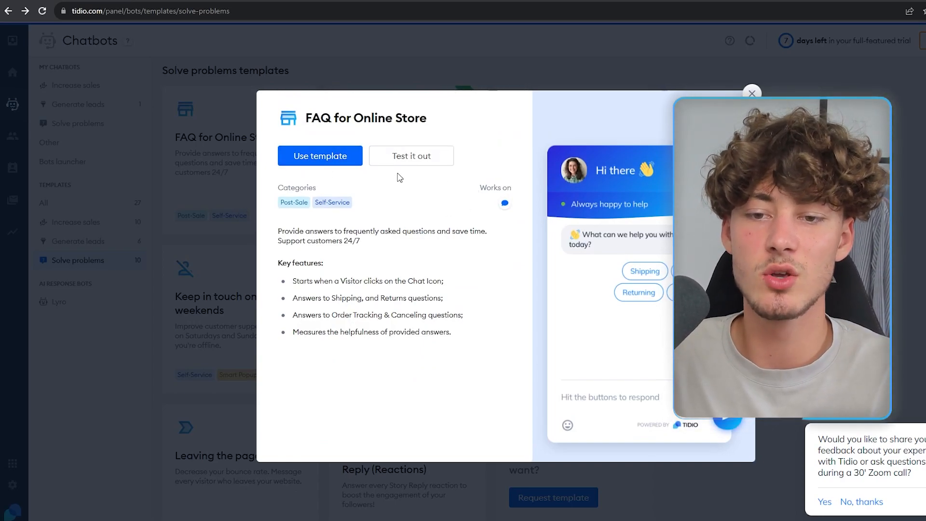
left_click(410, 155)
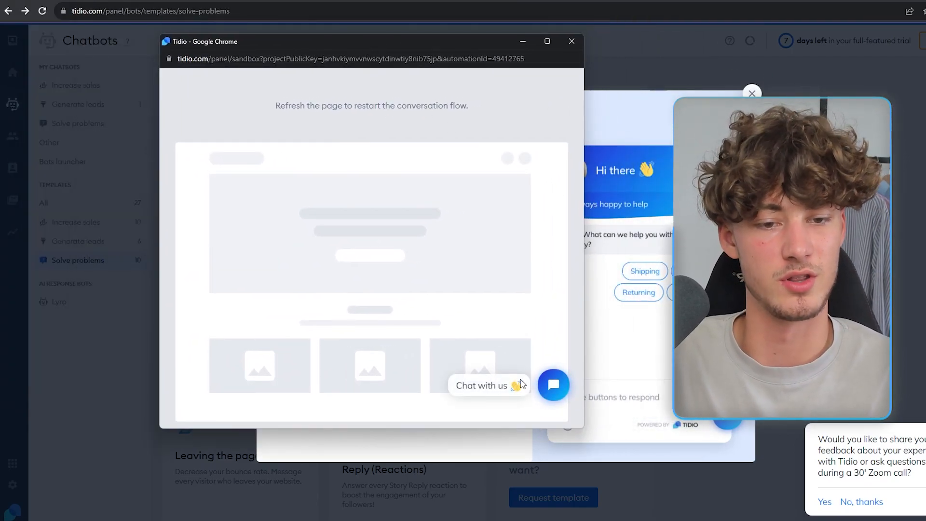
left_click(553, 385)
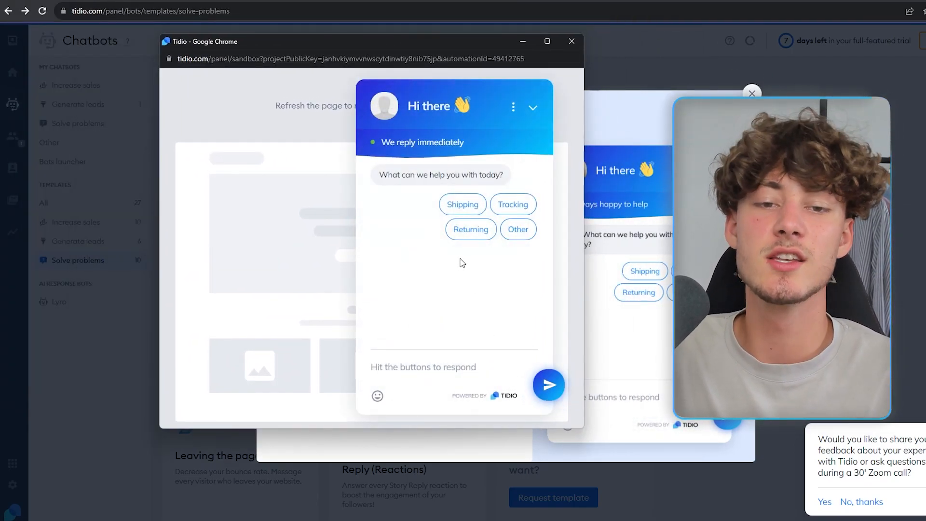
left_click(571, 41)
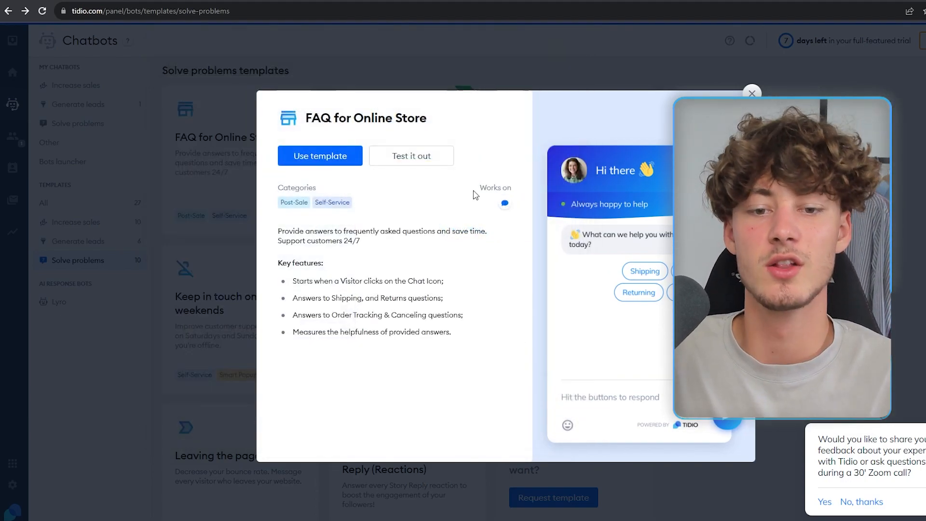
Step: Use the FAQ for Online Store template and switch to Advanced editing
left_click(319, 155)
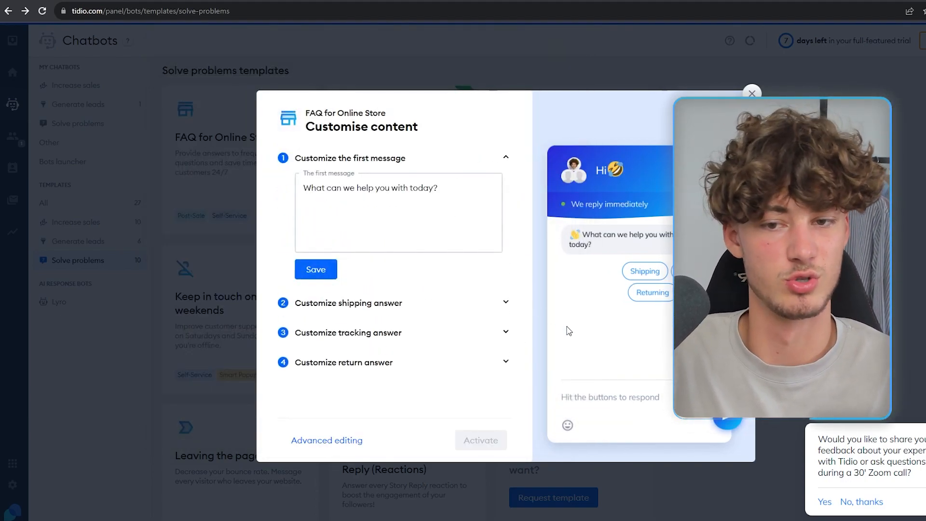
left_click(404, 155)
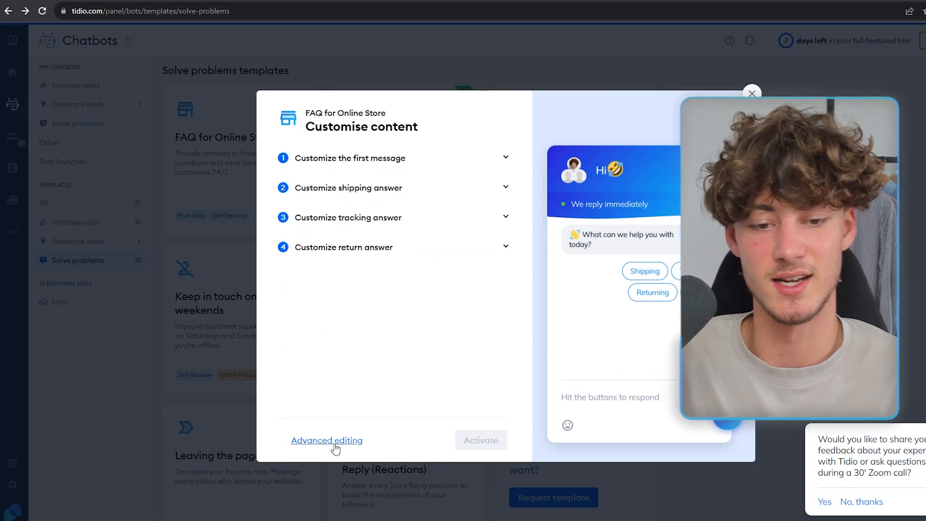
left_click(360, 440)
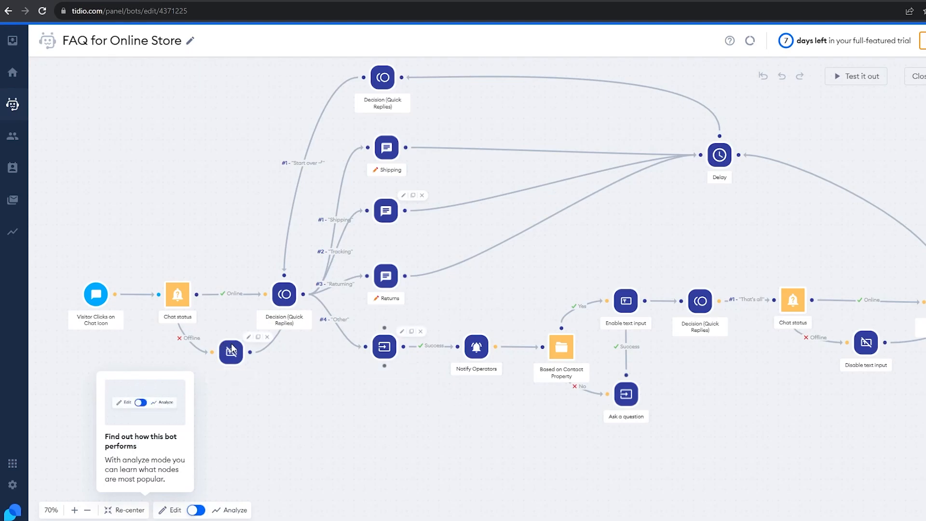
left_click_drag(111, 250, 400, 150)
left_click_drag(347, 332, 357, 313)
scroll(370, 241, "up", 8)
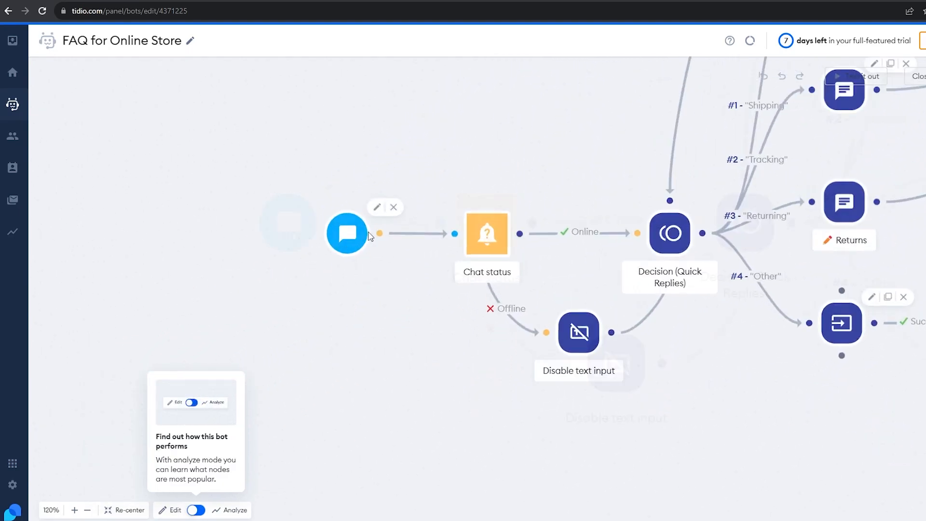
left_click(361, 237)
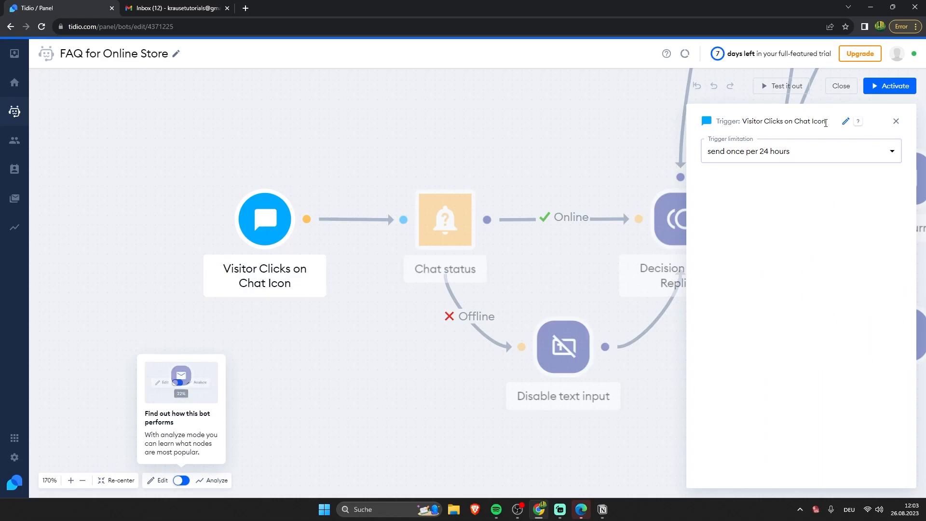
left_click(412, 167)
left_click_drag(427, 308, 642, 317)
scroll(508, 184, "down", 5)
scroll(451, 254, "down", 4)
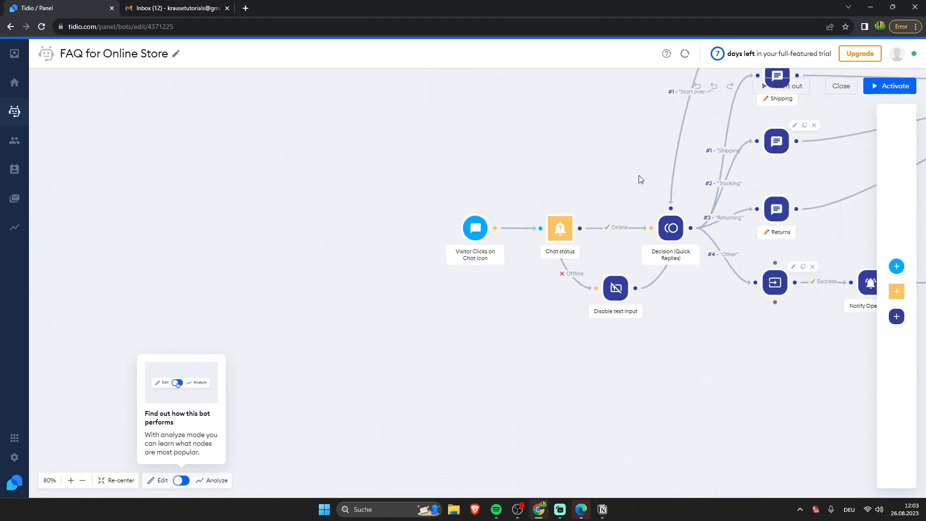
left_click_drag(677, 173, 407, 187)
left_click_drag(208, 140, 329, 155)
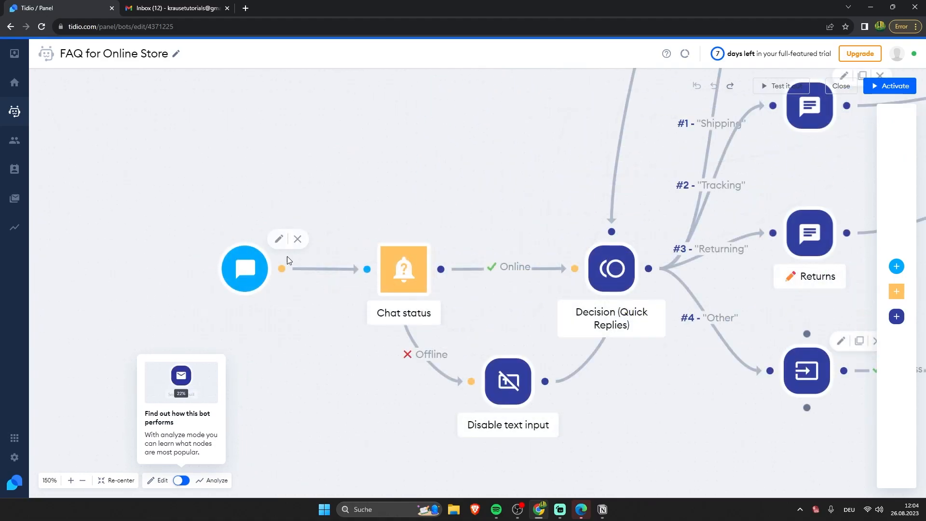
left_click(298, 240)
left_click(896, 267)
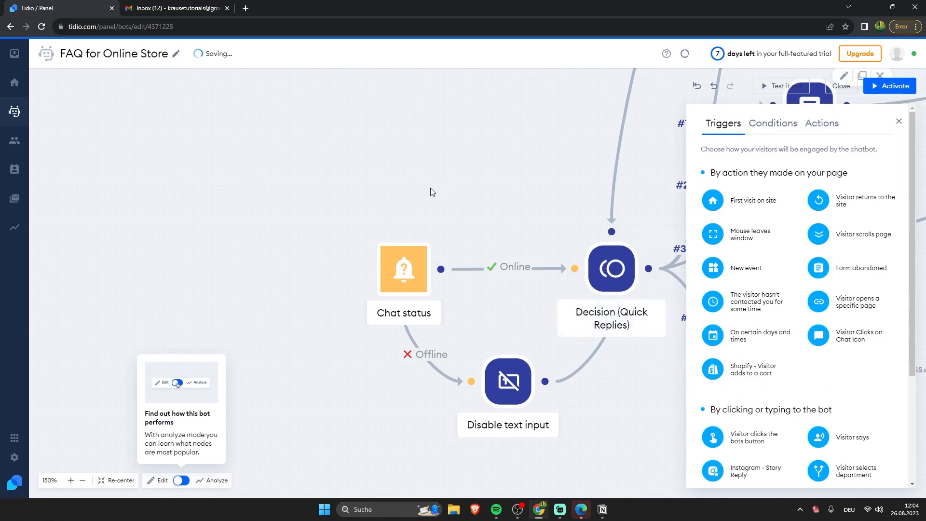
key("ctrl+z")
scroll(401, 147, "up", 2)
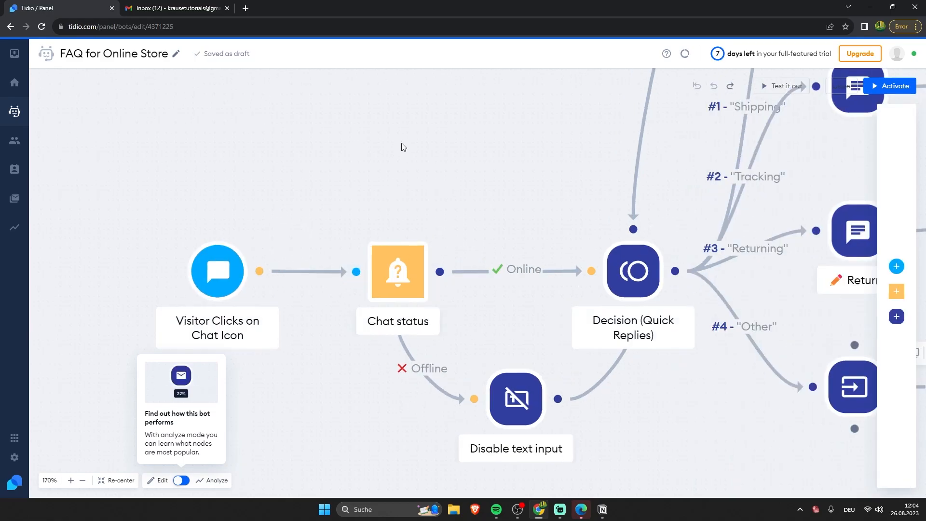
mouse_move(419, 284)
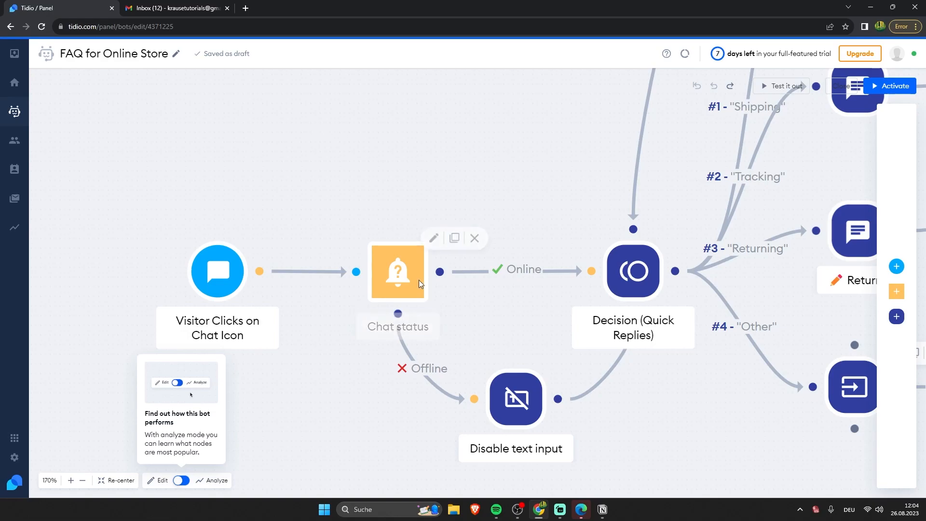
left_click(393, 270)
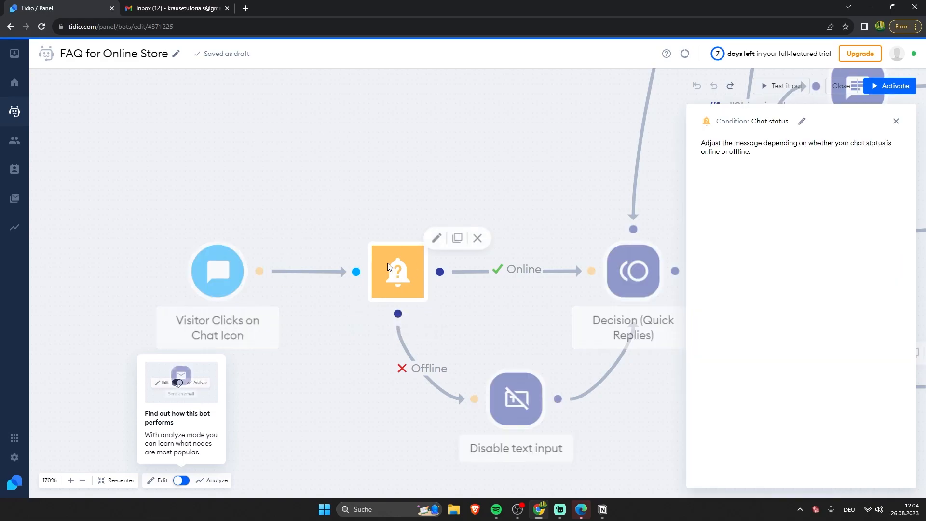
left_click(375, 221)
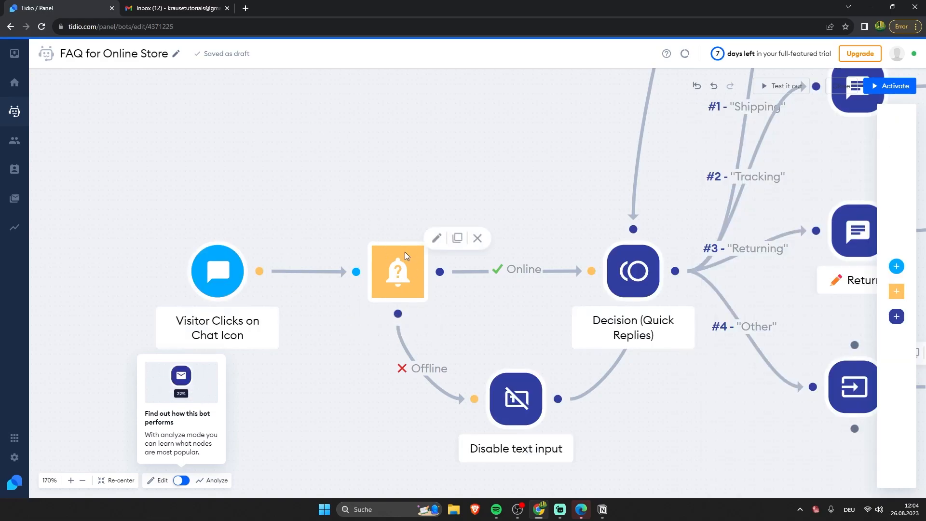
Step: Add a 'Test Decision' quick reply to the Decision (Quick Replies) node
left_click(633, 270)
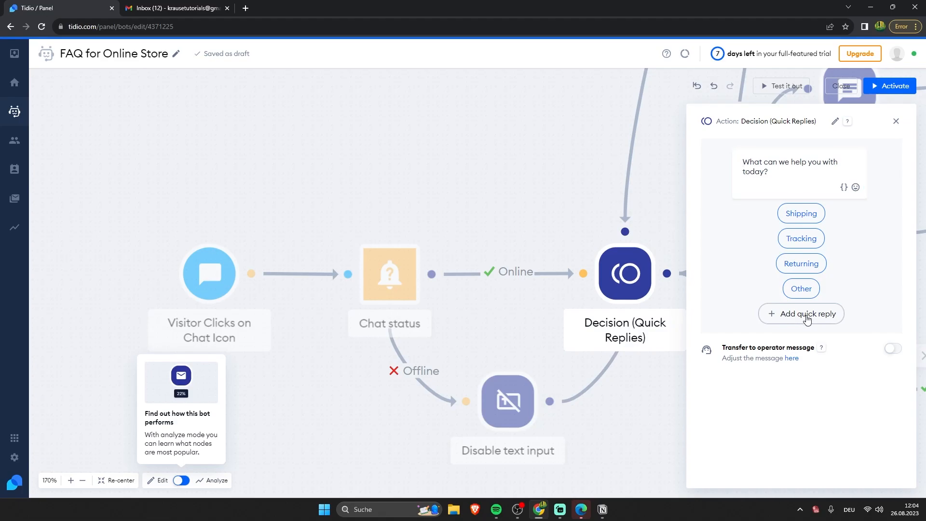
left_click(808, 315)
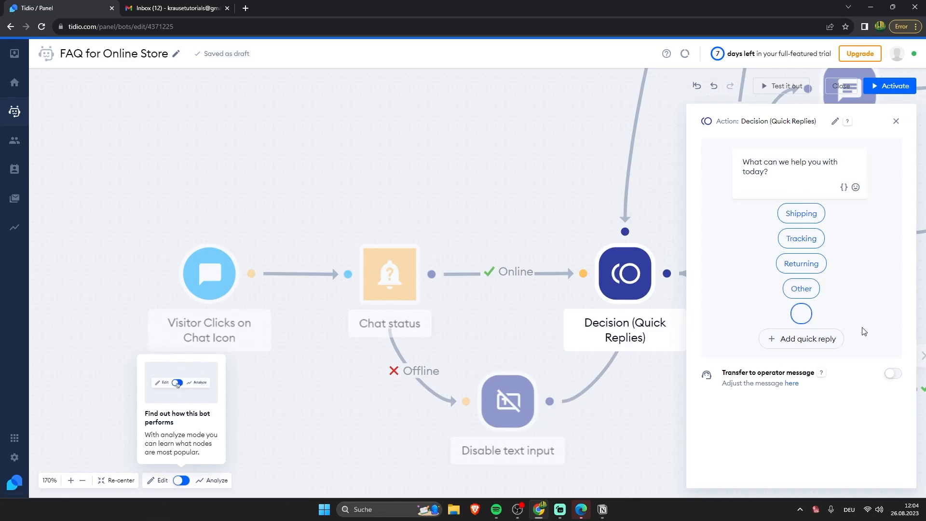
type("Test D")
type("eci")
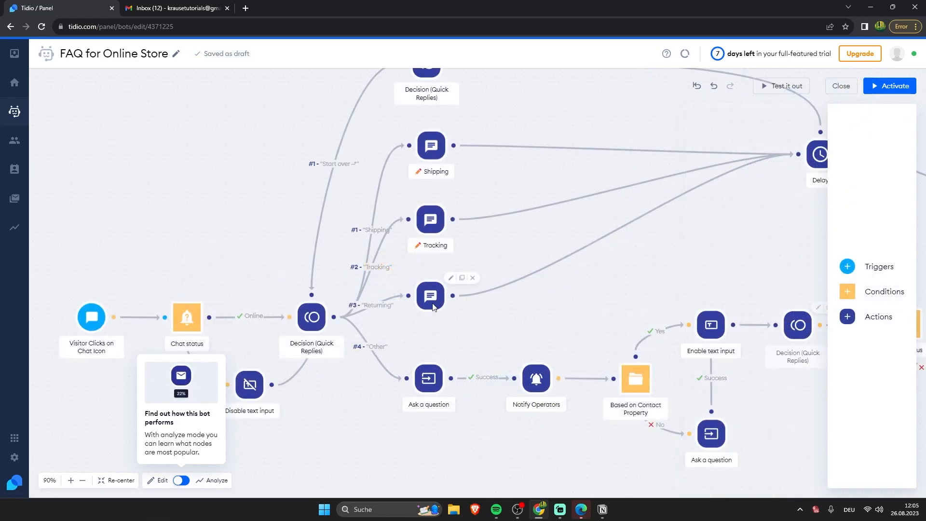
left_click(320, 325)
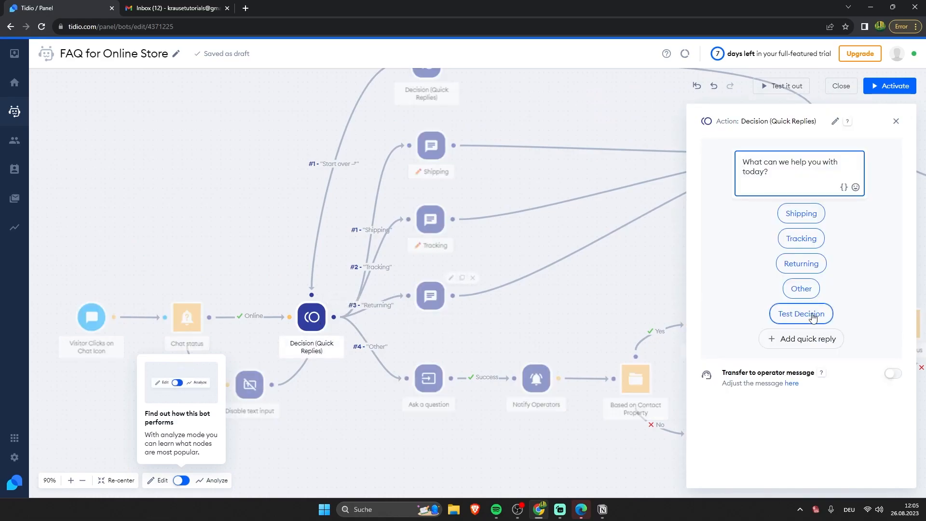
left_click(477, 358)
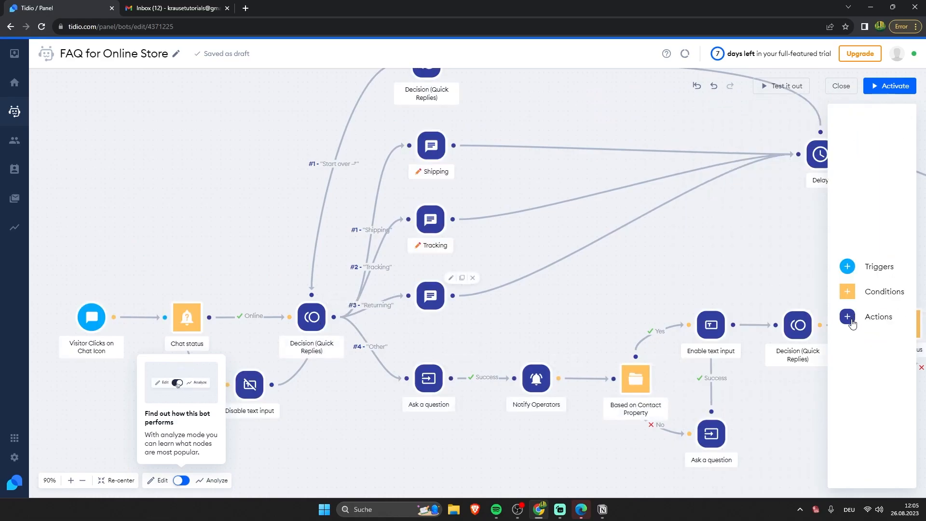
Step: Add a Send a chat message step and connect the #5 Test Decision output to it
left_click(847, 317)
scroll(820, 289, "down", 5)
scroll(819, 289, "up", 5)
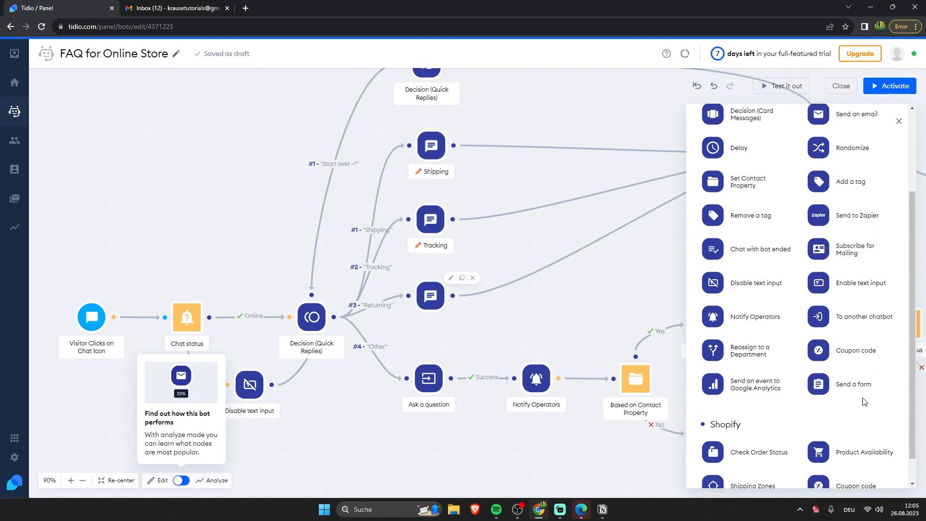
scroll(770, 183, "down", 5)
scroll(767, 179, "up", 5)
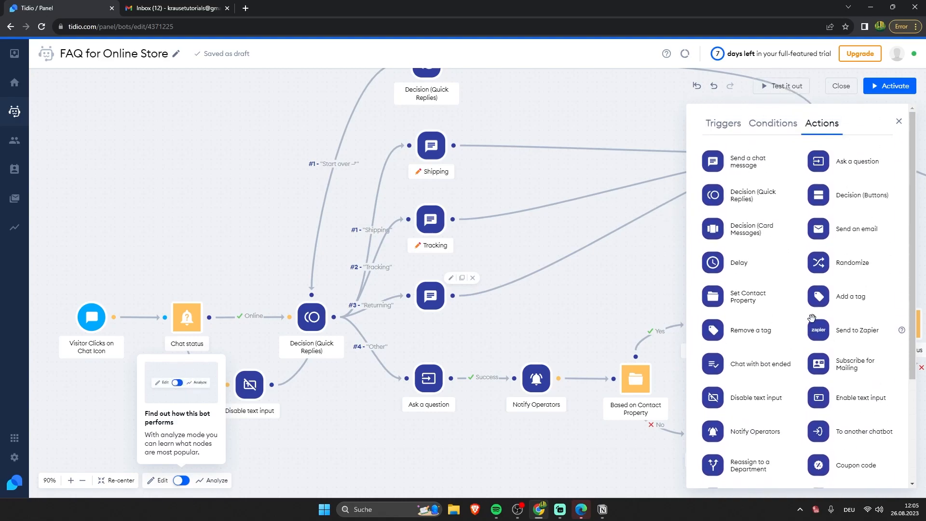
left_click_drag(751, 166, 392, 456)
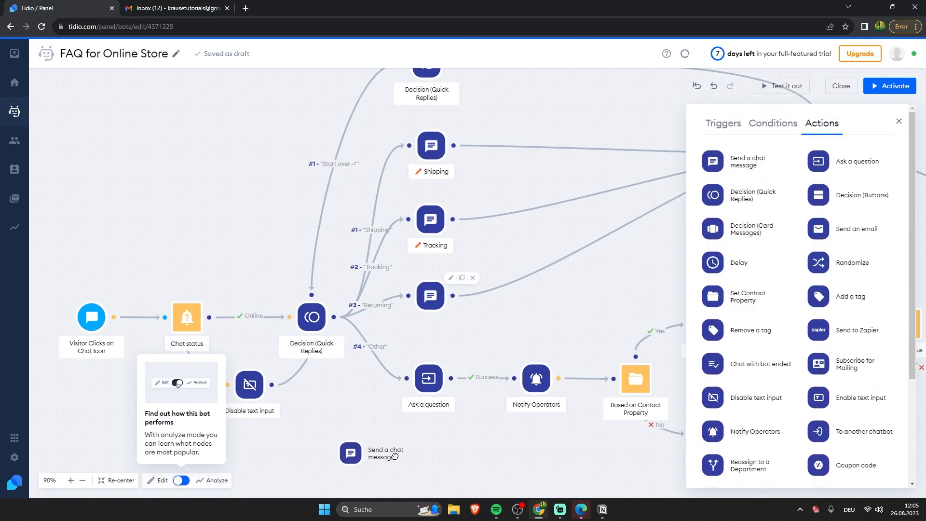
left_click_drag(467, 442, 509, 349)
left_click_drag(396, 356, 446, 362)
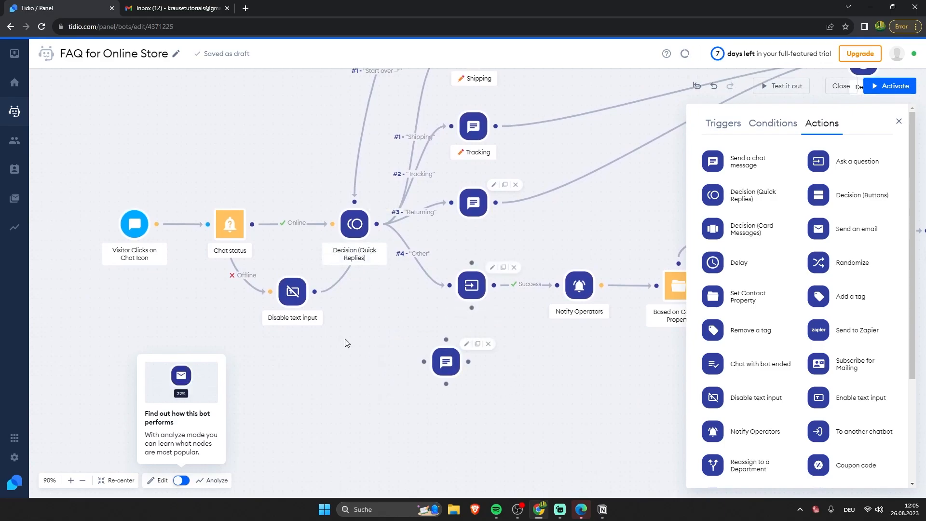
left_click_drag(377, 225, 425, 362)
Step: Open the new chat message's settings and review the Decision quick replies
left_click(445, 363)
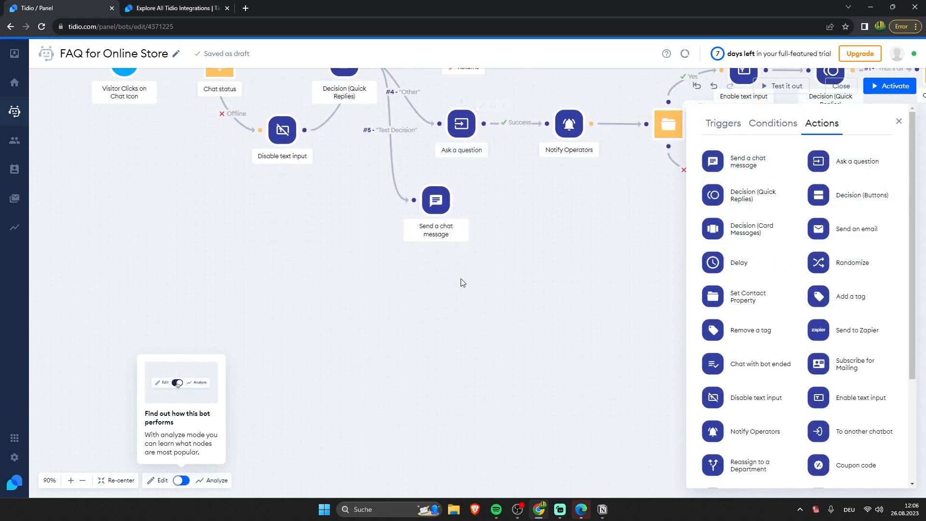
scroll(462, 283, "up", 1)
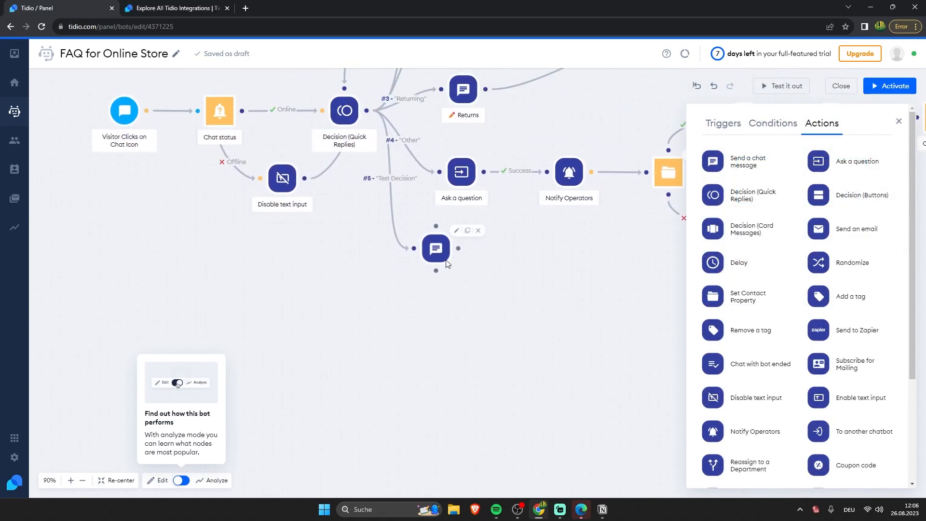
scroll(585, 296, "up", 2)
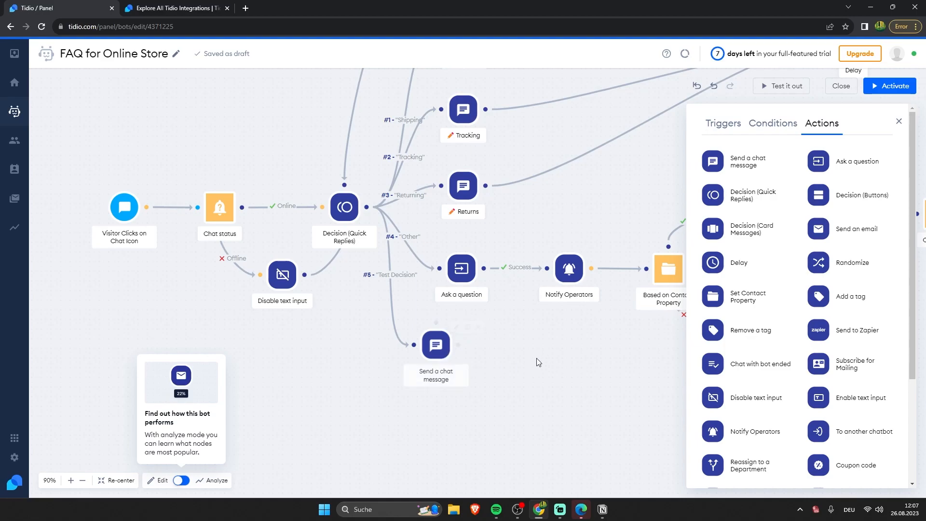
left_click(345, 207)
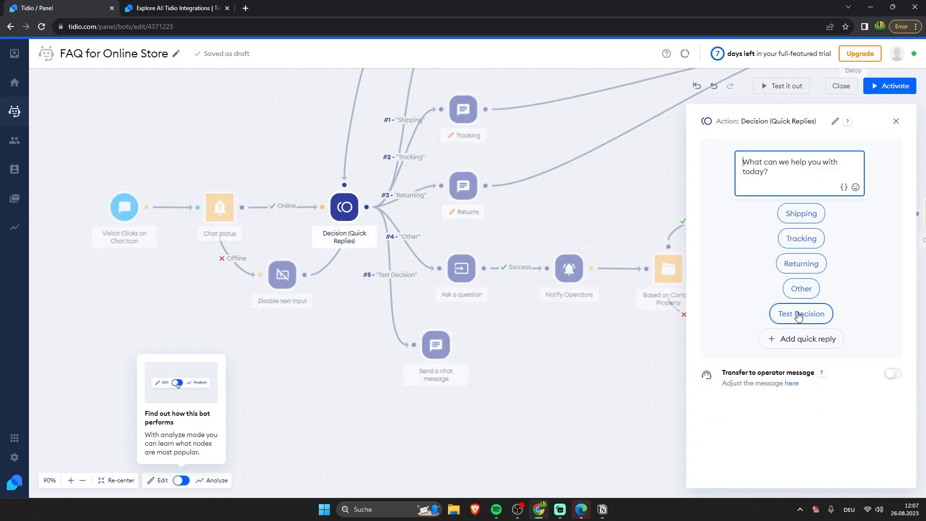
left_click(567, 380)
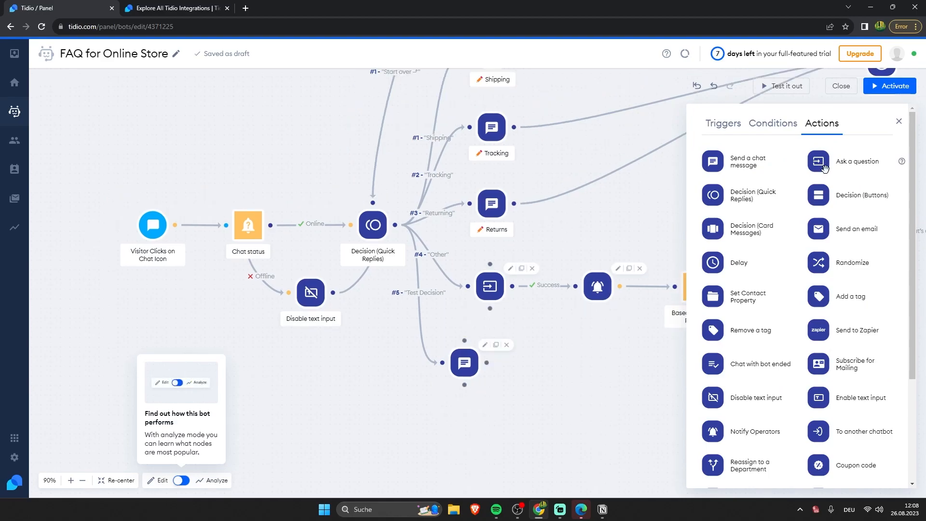
Step: Add an Ask a question step and a Subscribe for Mailing step to the canvas
left_click_drag(822, 164, 285, 162)
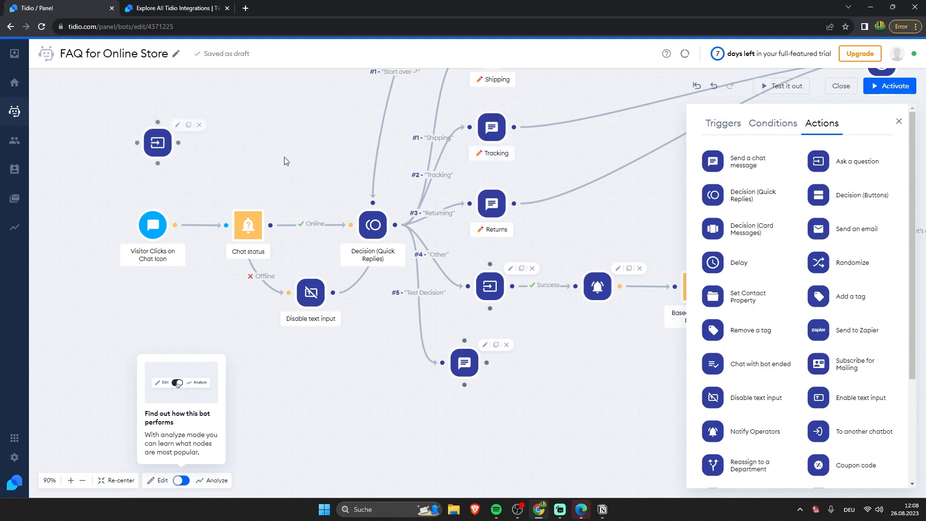
left_click_drag(157, 142, 222, 161)
scroll(890, 308, "down", 2)
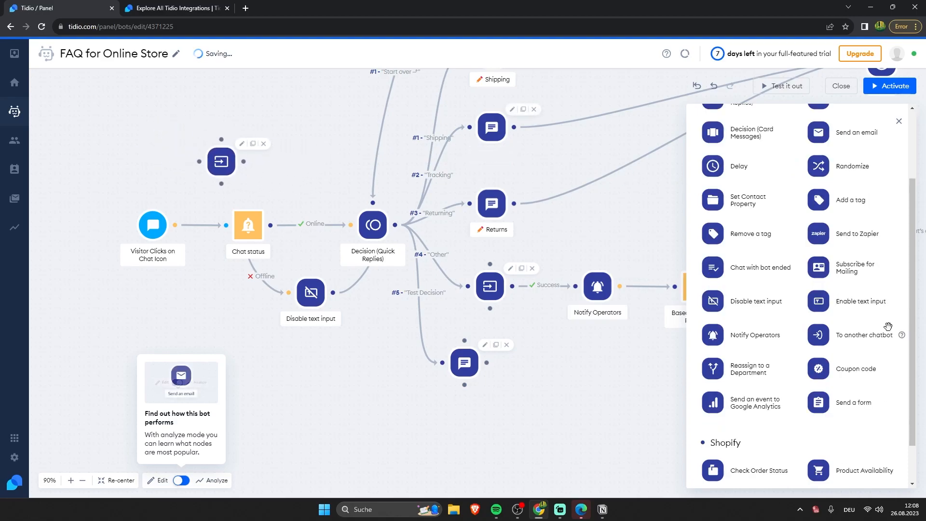
left_click_drag(857, 282, 301, 168)
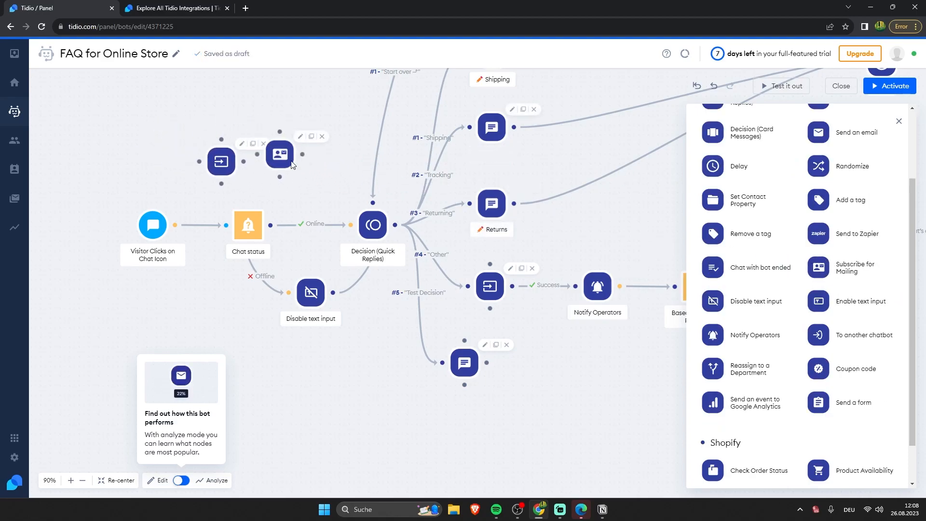
Step: Set the question to 'What is youe E-Mail?' with Email answer validation
left_click(231, 157)
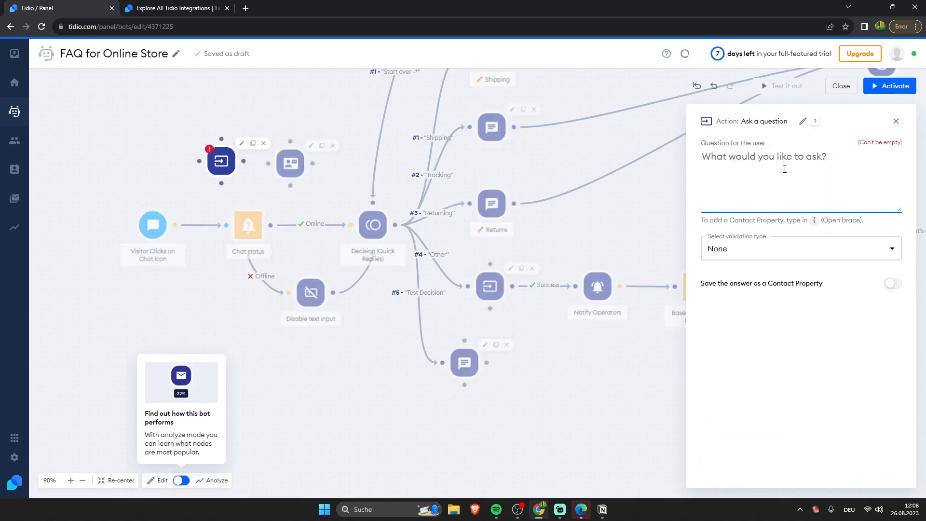
type("What is youe ")
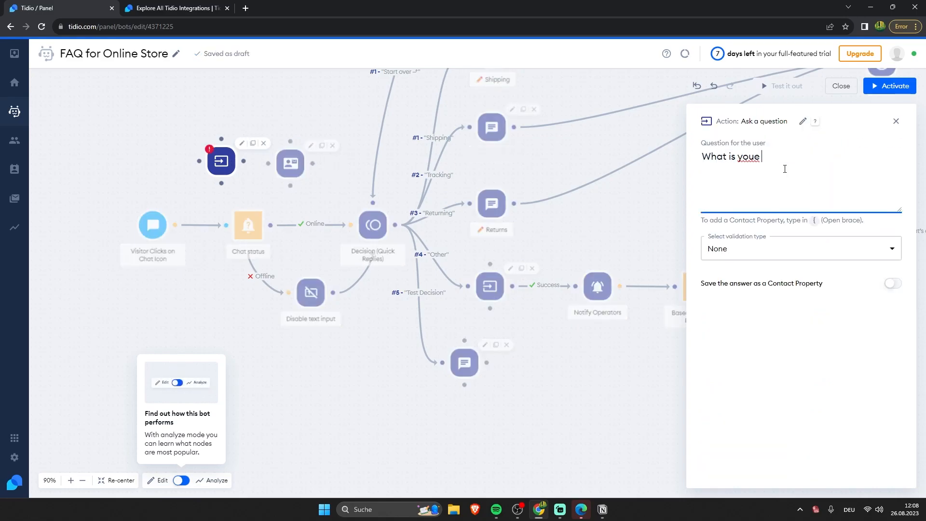
key("BackSpace")
key("BackSpace")
type("r E-Mail?")
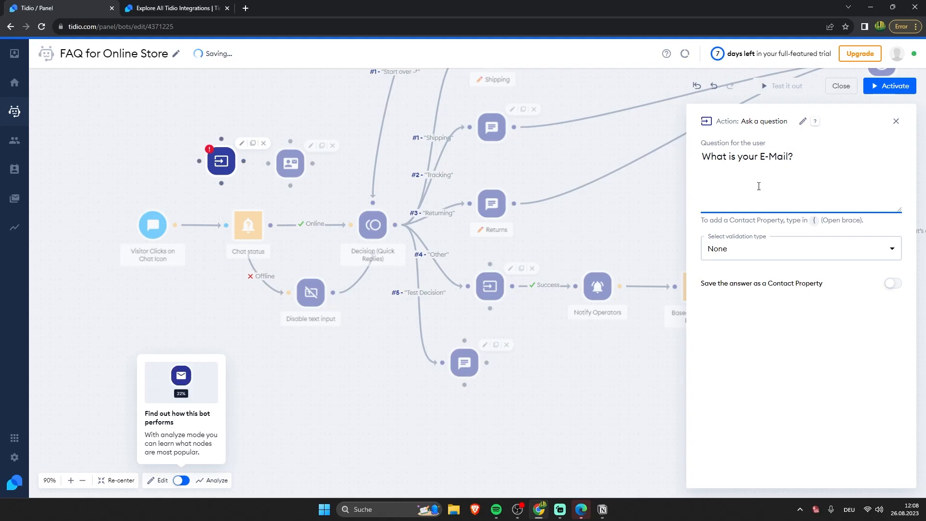
left_click(759, 256)
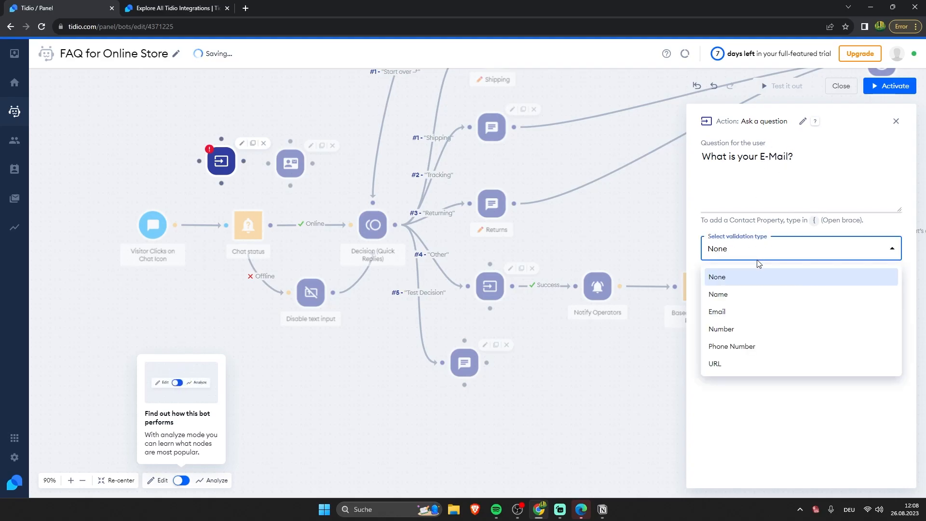
left_click(740, 313)
triple_click(894, 308)
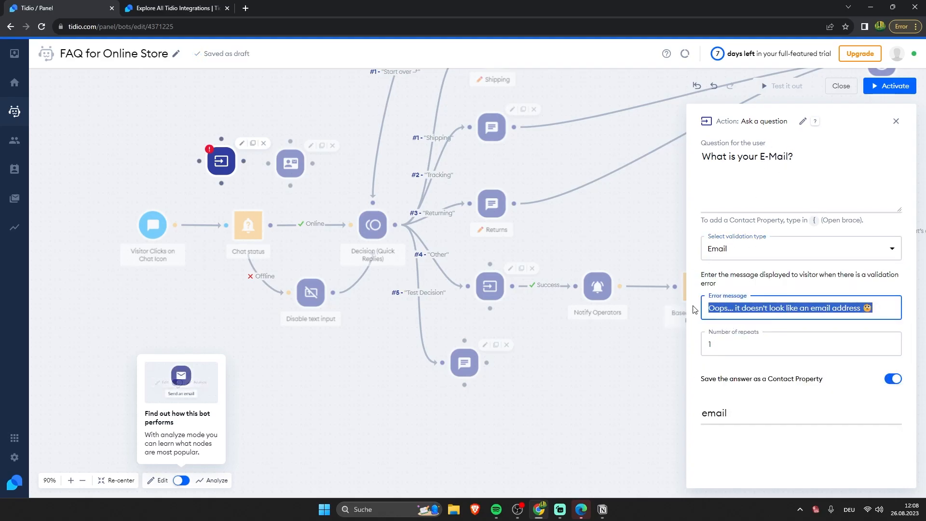
left_click(239, 127)
Step: Link the email question's Success outcome to Subscribe for Mailing and open that step
scroll(188, 151, "up", 4)
left_click_drag(187, 150, 288, 211)
left_click_drag(256, 180, 292, 184)
left_click(293, 187)
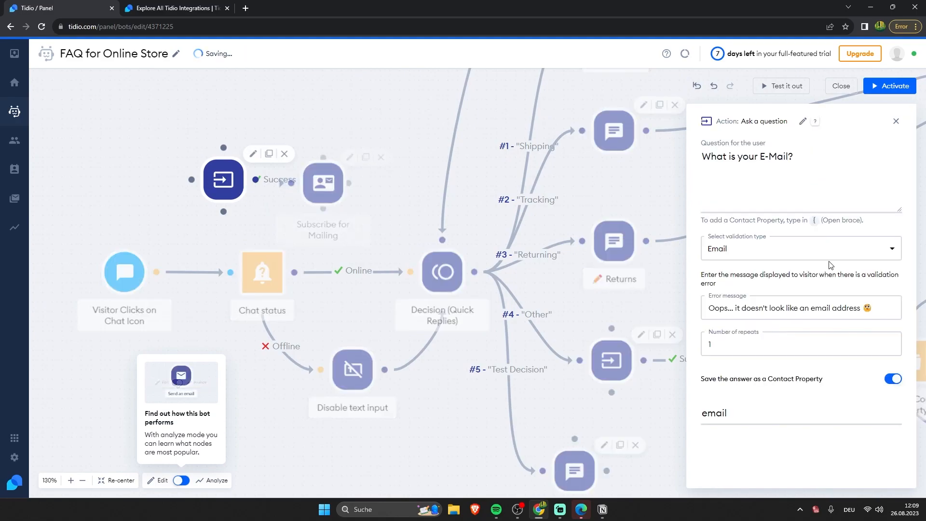
left_click(318, 171)
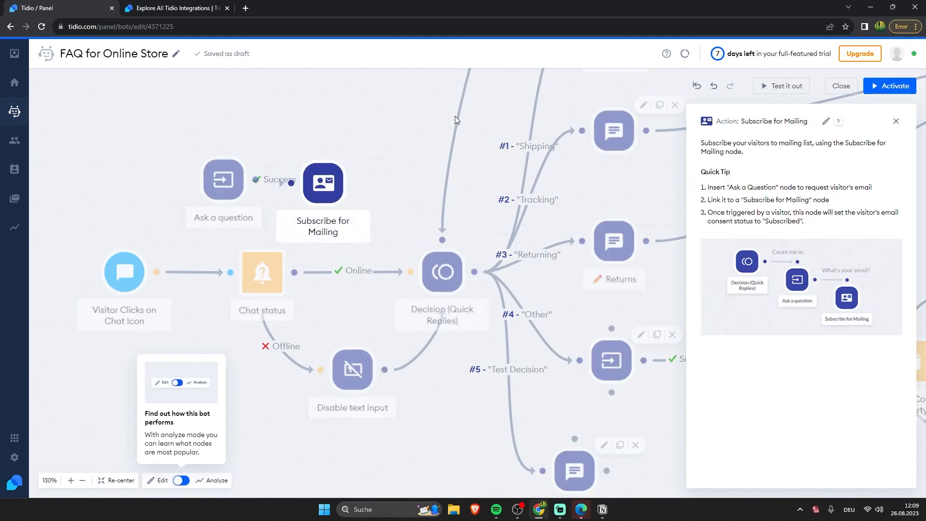
left_click(183, 11)
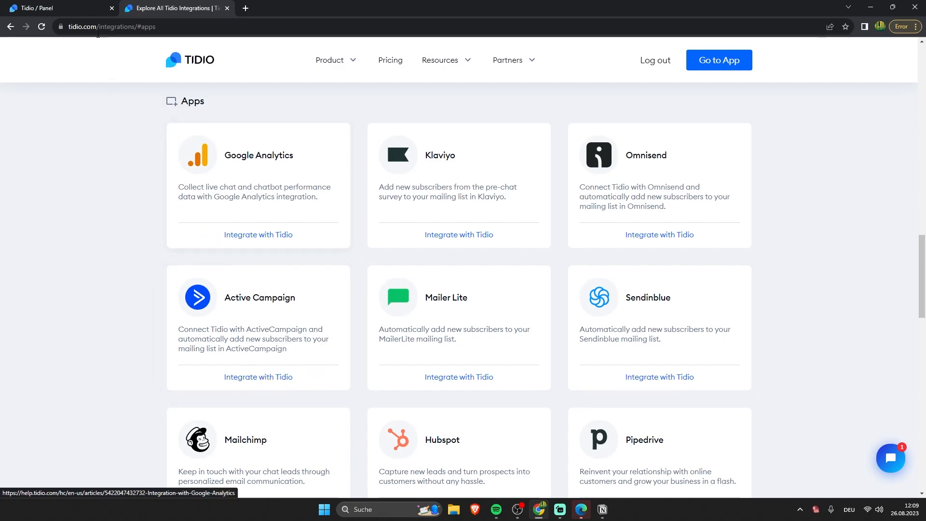
left_click(74, 6)
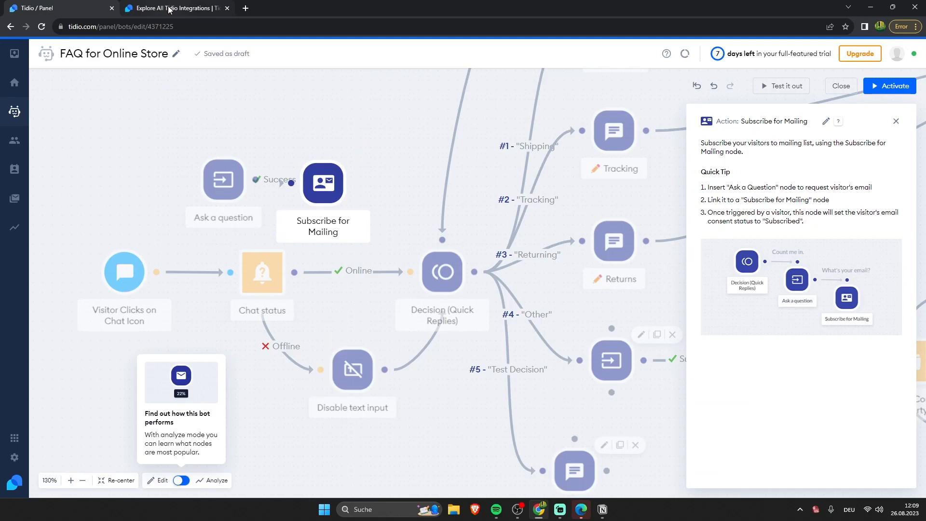
Step: Remove the trigger-to-Chat status link and move the chat-icon trigger aside
left_click(229, 88)
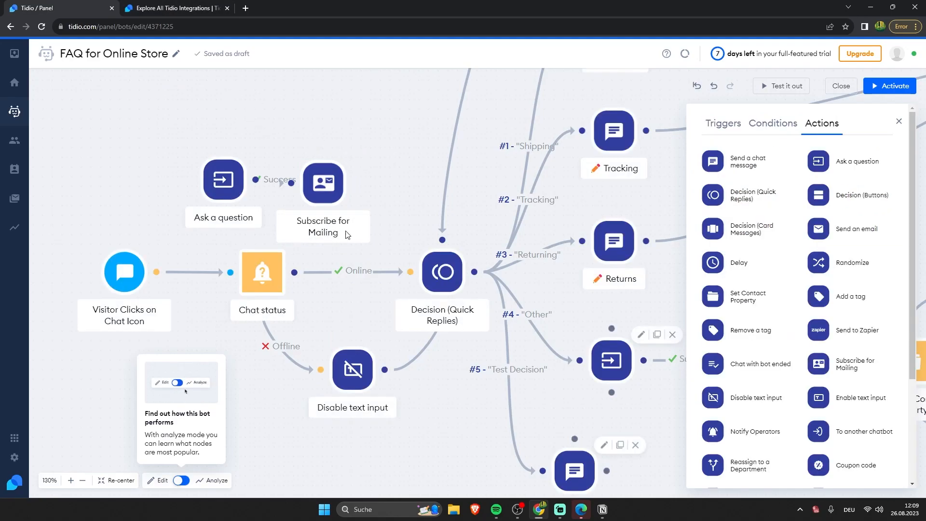
left_click_drag(455, 435, 559, 371)
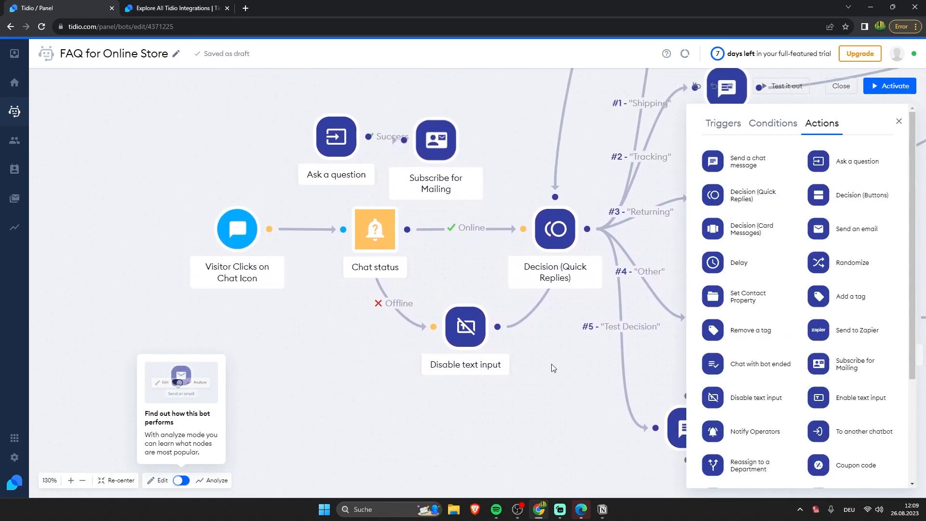
left_click_drag(336, 137, 335, 143)
mouse_move(565, 166)
left_mouse_down()
mouse_move(477, 233)
mouse_move(561, 163)
left_mouse_up()
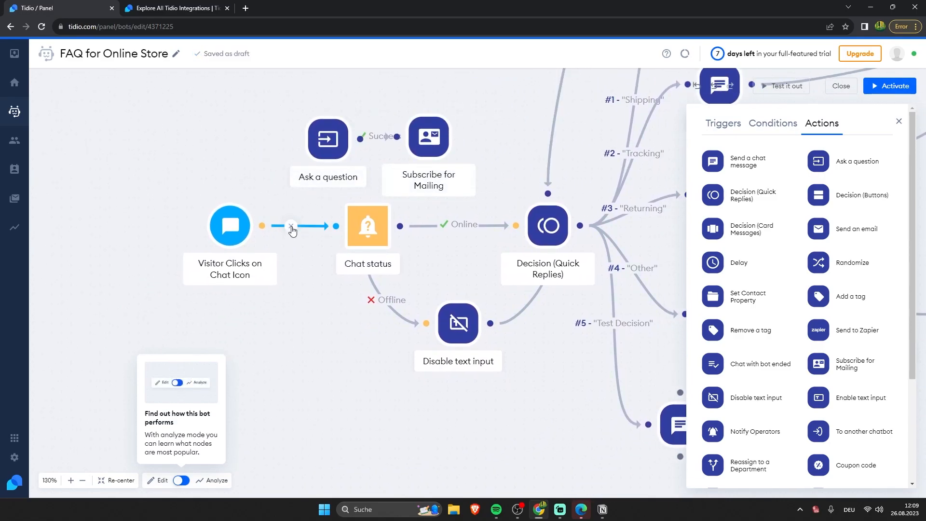
left_click(291, 226)
left_click_drag(231, 225, 296, 139)
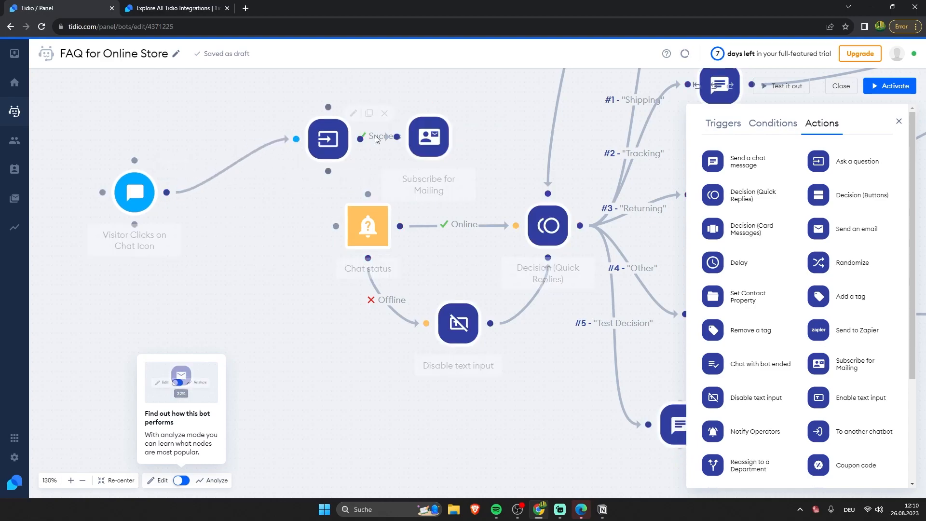
Step: Connect Subscribe for Mailing to Chat status and line up the email question after the trigger
left_click_drag(462, 137, 339, 227)
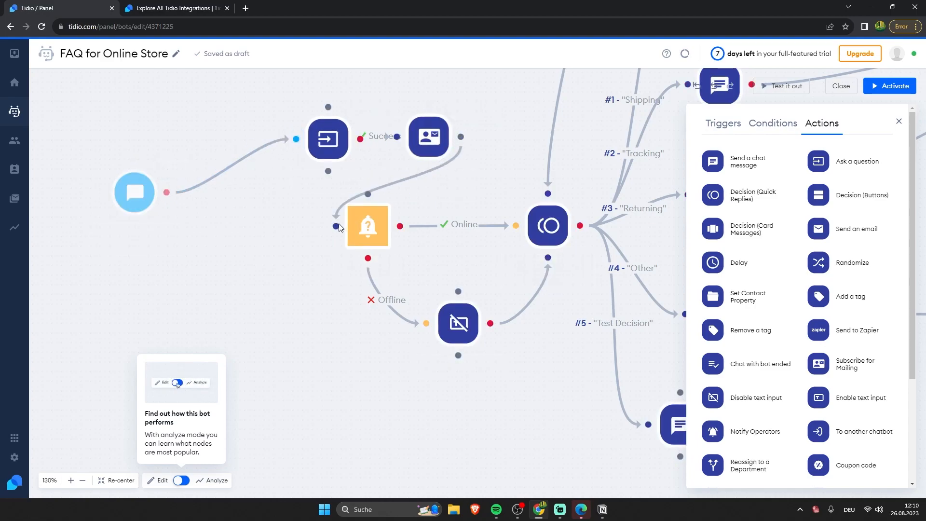
left_click_drag(312, 140, 219, 212)
left_click_drag(412, 144, 283, 233)
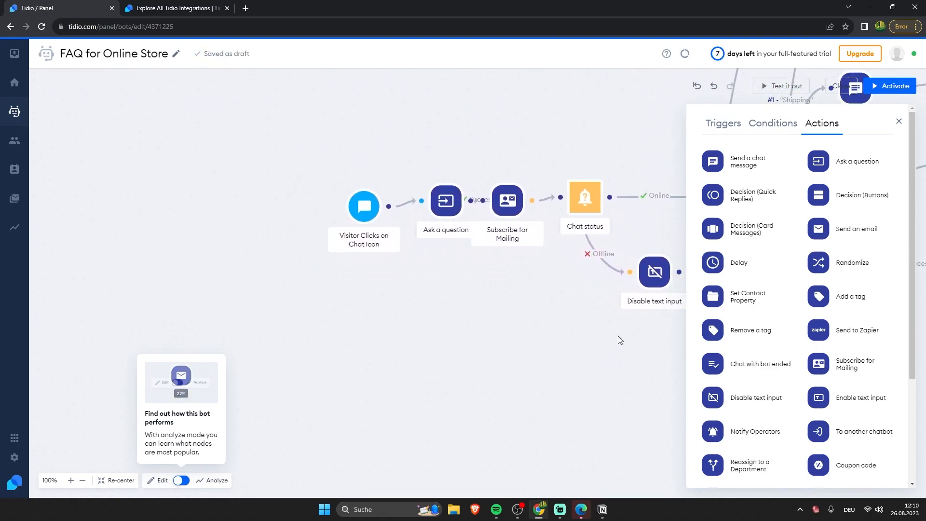
left_click_drag(618, 336, 225, 199)
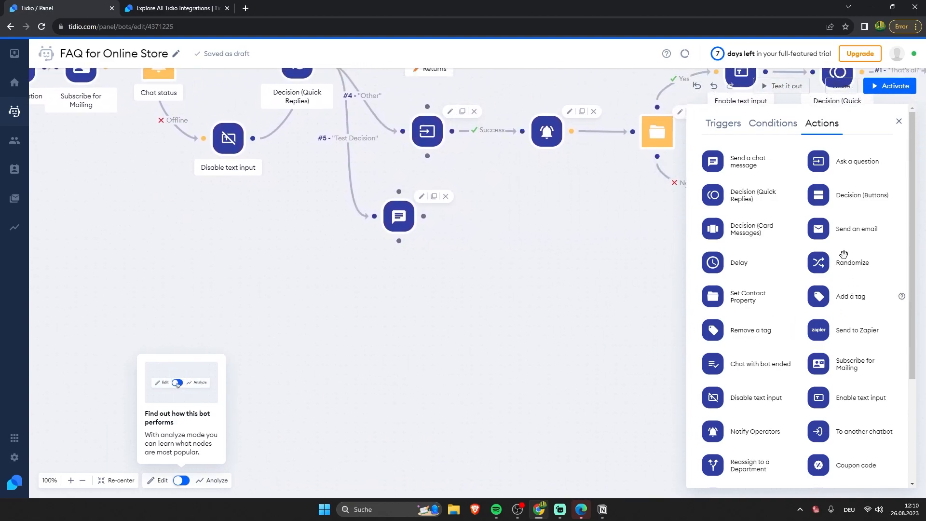
Step: Add a Send an email step after the Test Decision message and save the sender's street address
left_click_drag(870, 232, 559, 251)
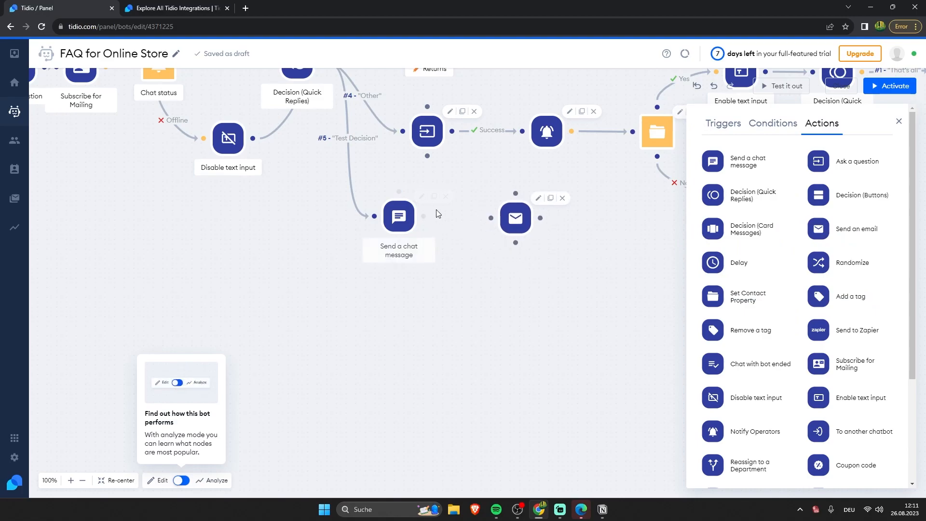
left_click_drag(423, 216, 491, 218)
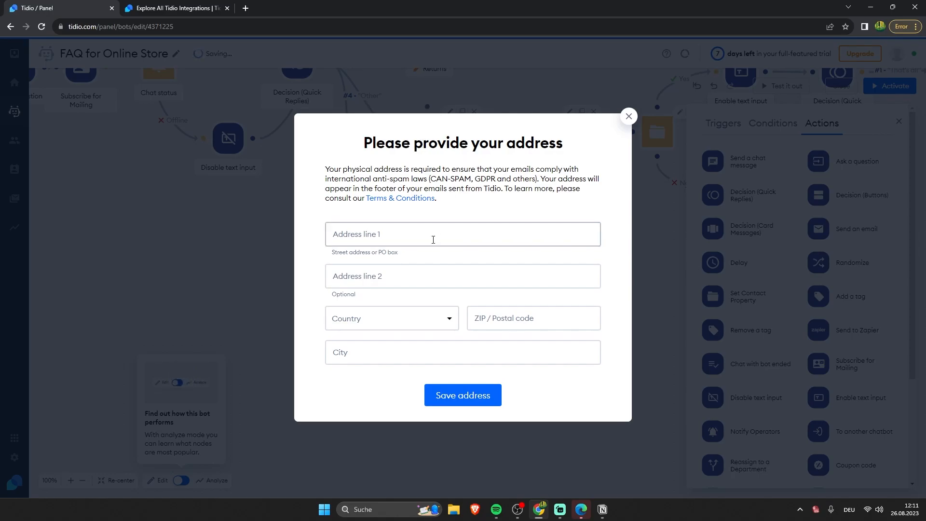
left_click(414, 243)
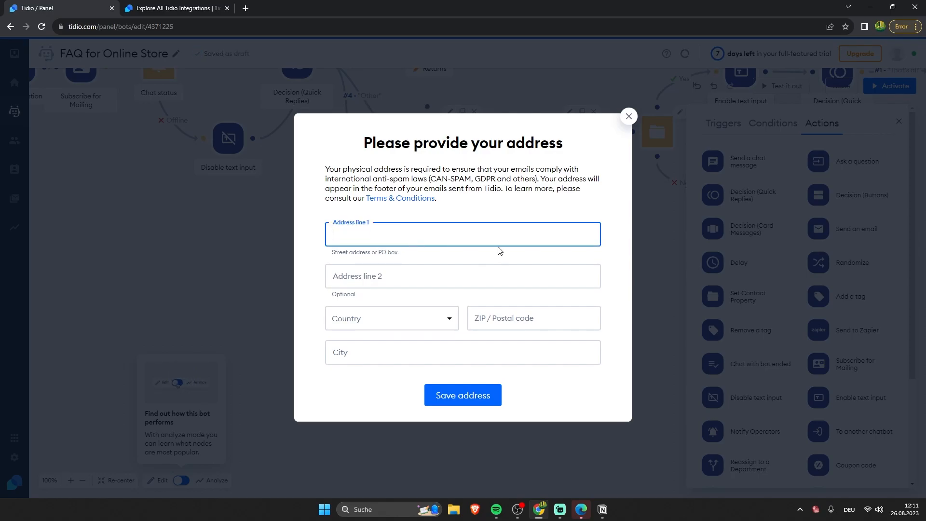
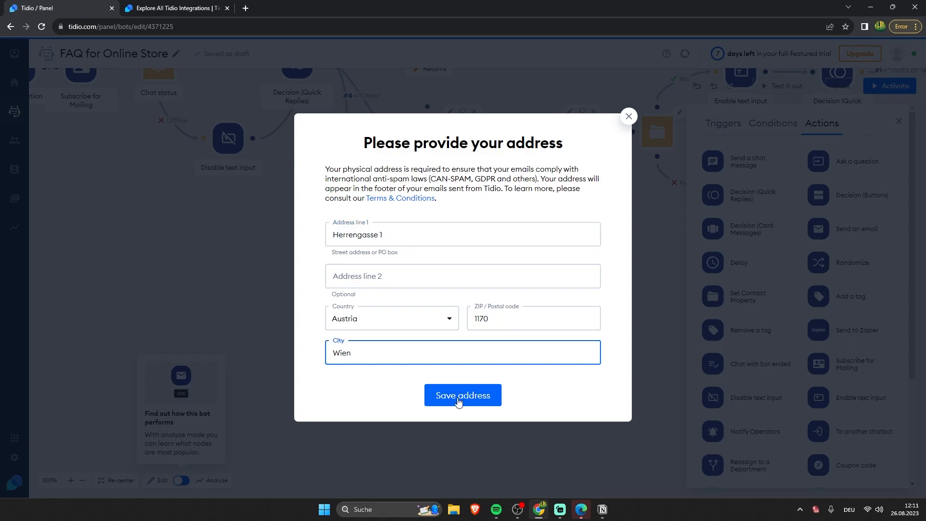
left_click(470, 395)
Step: Write 'This is a test' as the email message and launch a live bot test
left_click(514, 233)
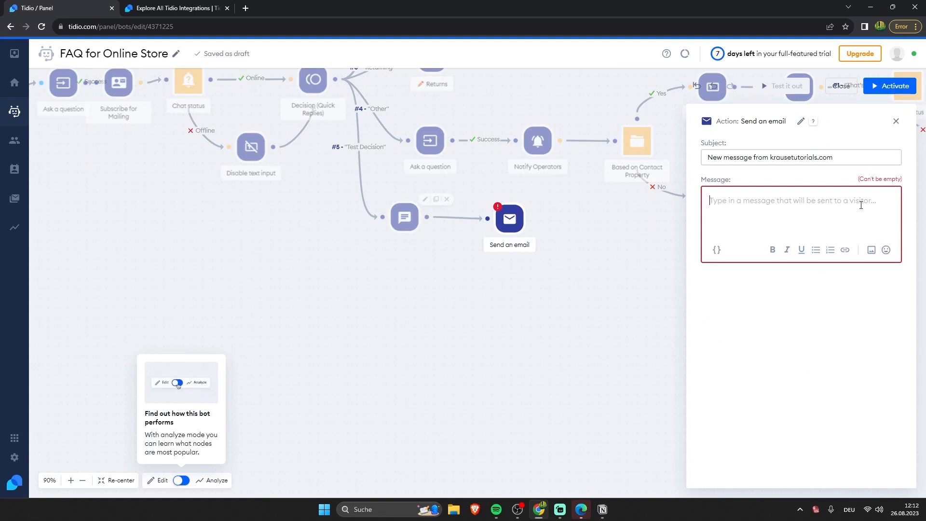
type("Thi")
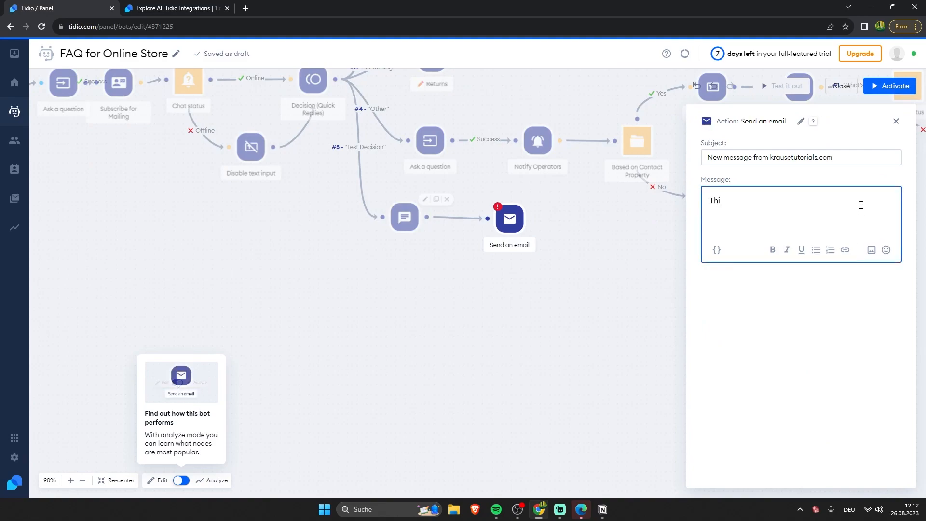
left_click(586, 311)
scroll(620, 237, "down", 1)
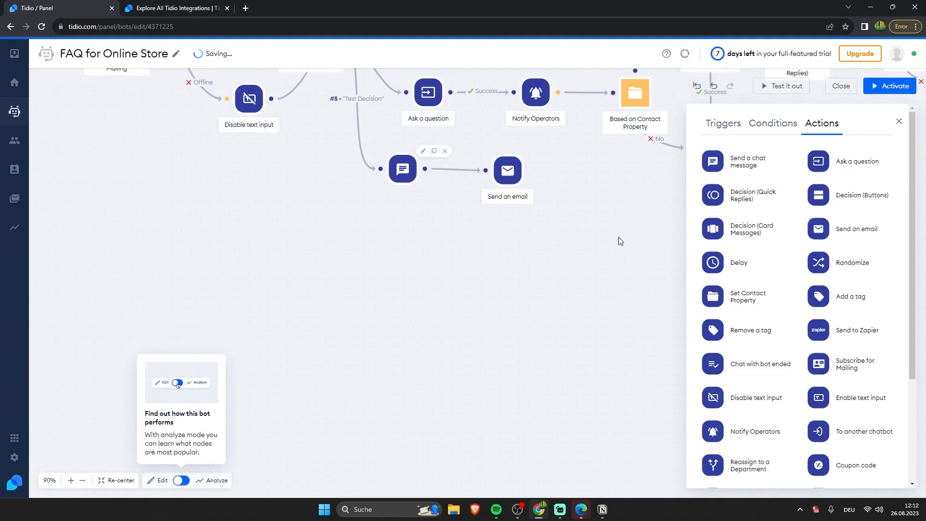
scroll(621, 212, "up", 3)
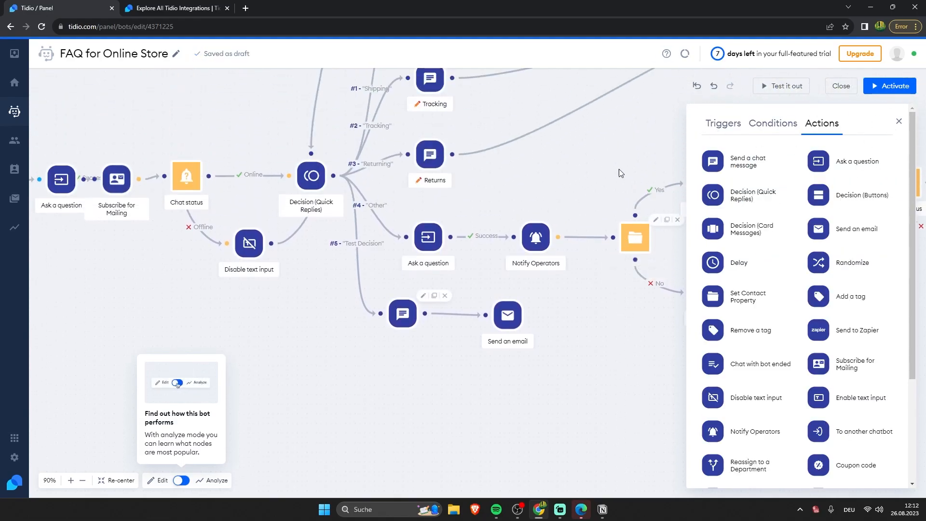
left_click(785, 87)
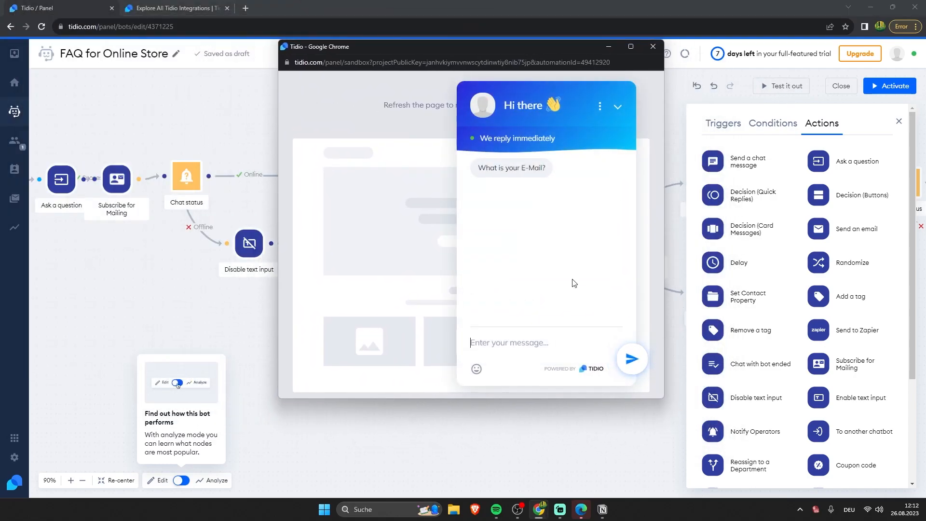
Step: Answer the test chat's email question with a pasted address and choose Test Decision
triple_click(489, 168)
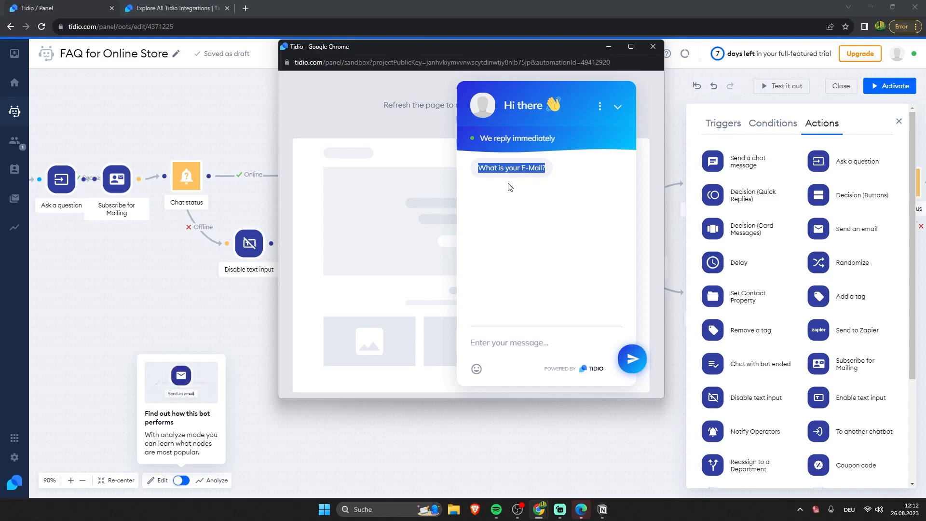
left_click(562, 357)
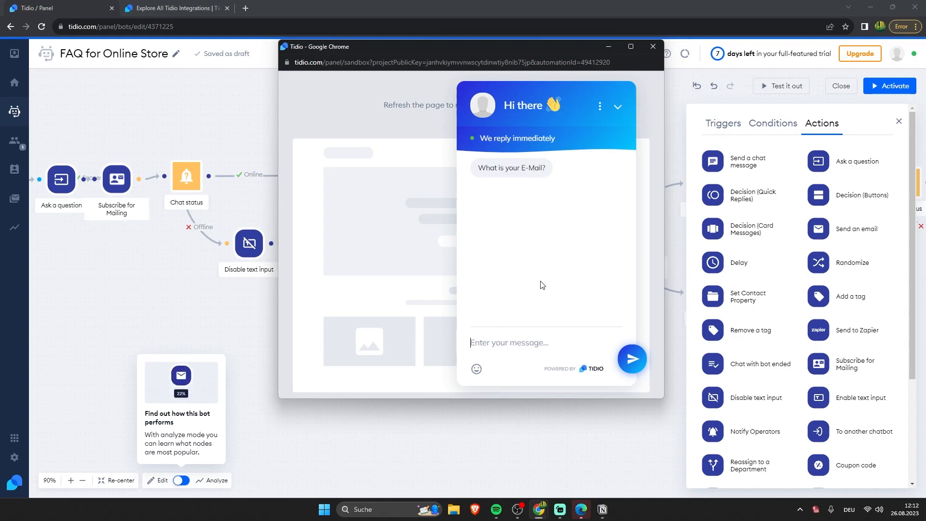
key("ctrl+v")
left_click(632, 359)
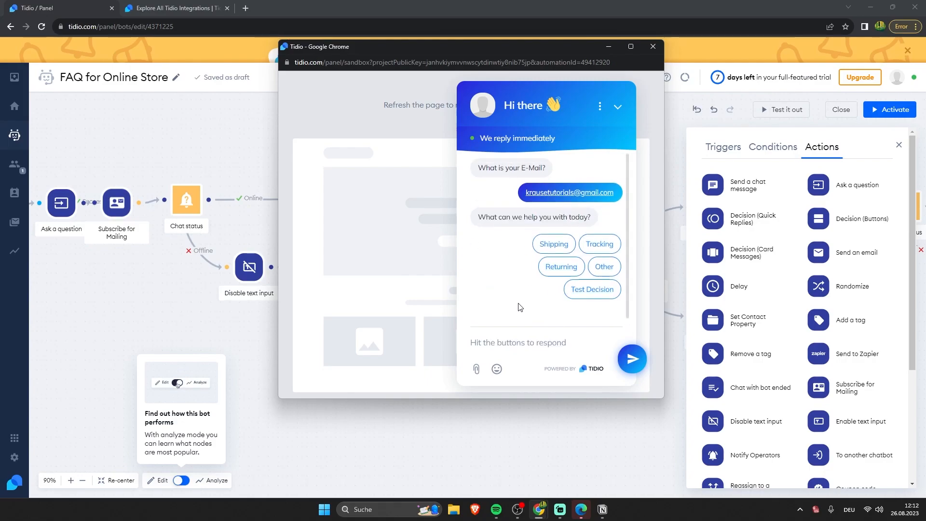
left_click(592, 289)
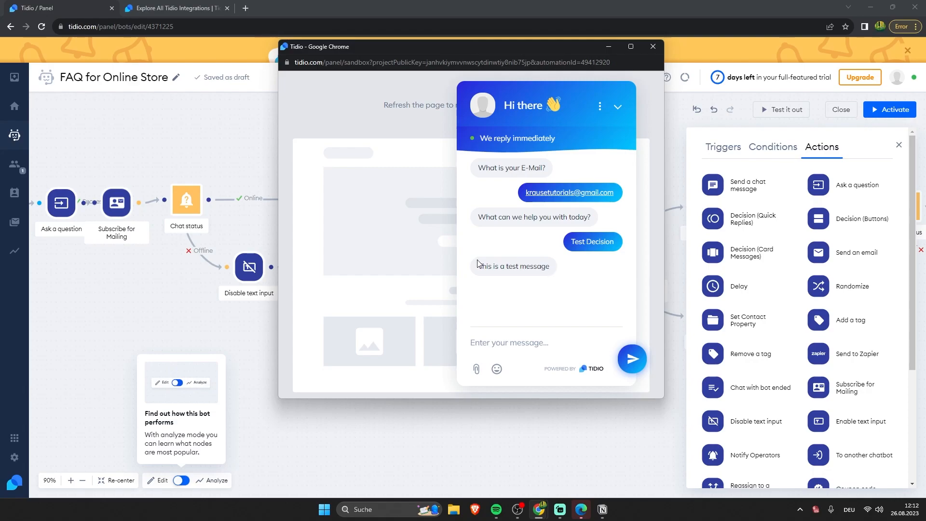
left_click_drag(482, 266, 534, 266)
left_click(536, 266)
Step: Go to the Gmail inbox in a new browser tab
left_click(246, 8)
type("g#")
key("Return")
left_click(247, 27)
type("g")
key("Return")
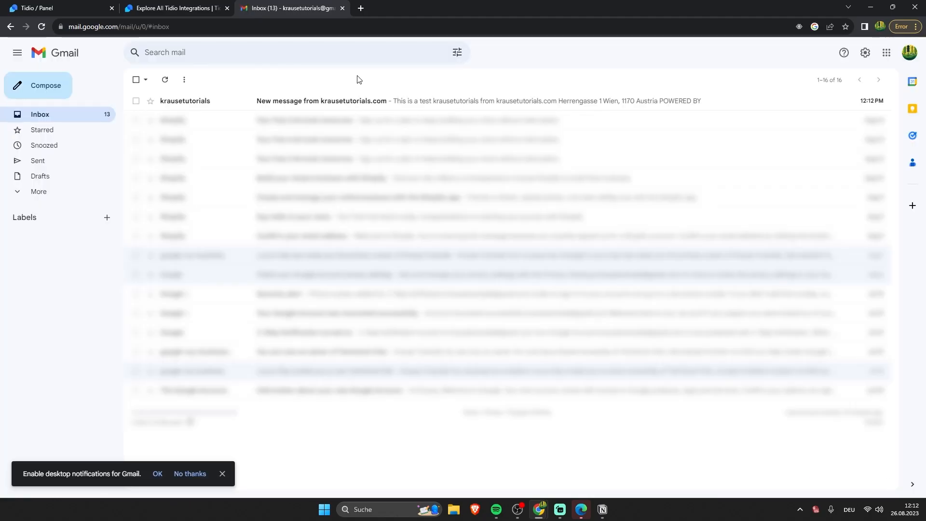
Step: Open the Tidio 'New message from' email in Gmail and highlight its 'This is a test' line
left_click(260, 100)
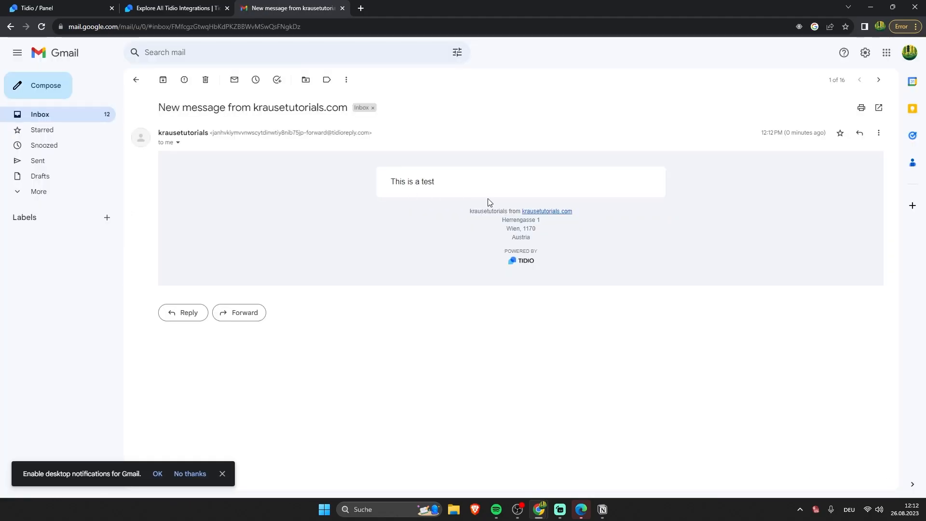
left_click_drag(477, 188, 386, 186)
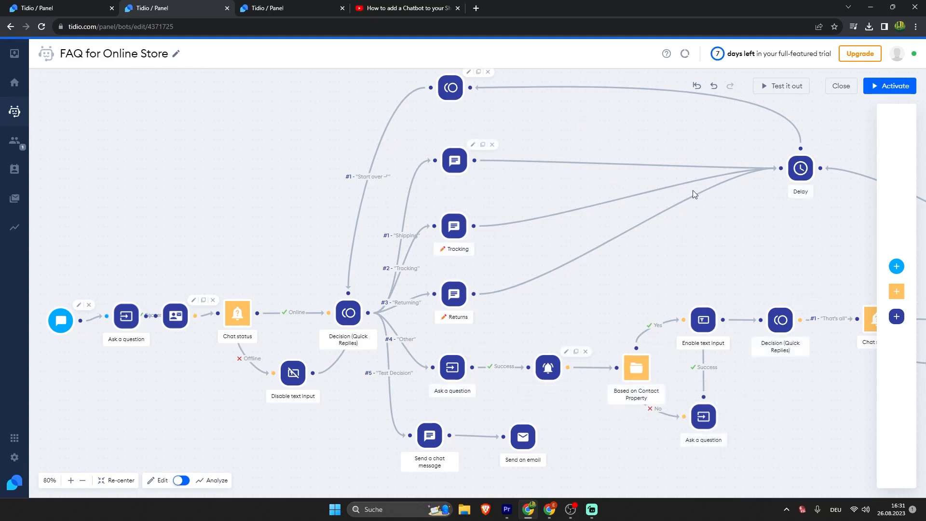
Step: Activate the FAQ for Online Store chatbot and go to the live-chat Appearance settings
left_click(890, 86)
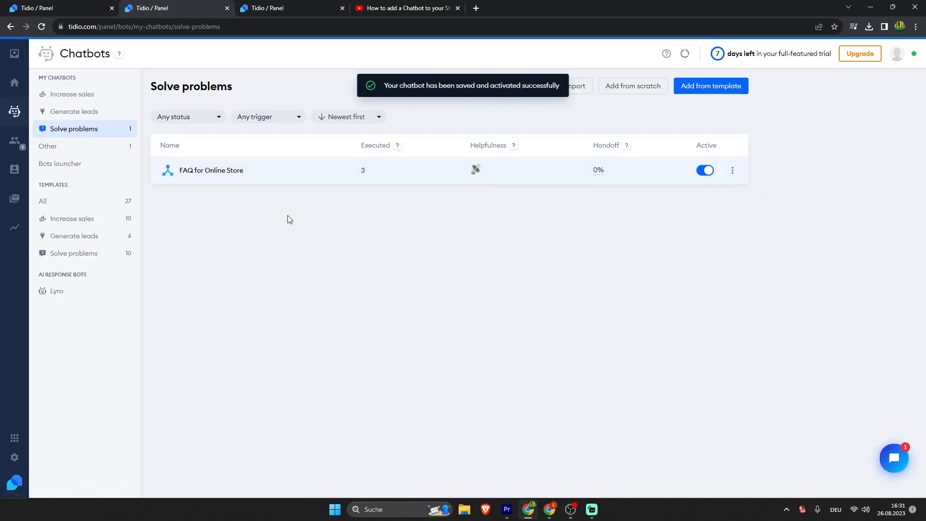
left_click(14, 457)
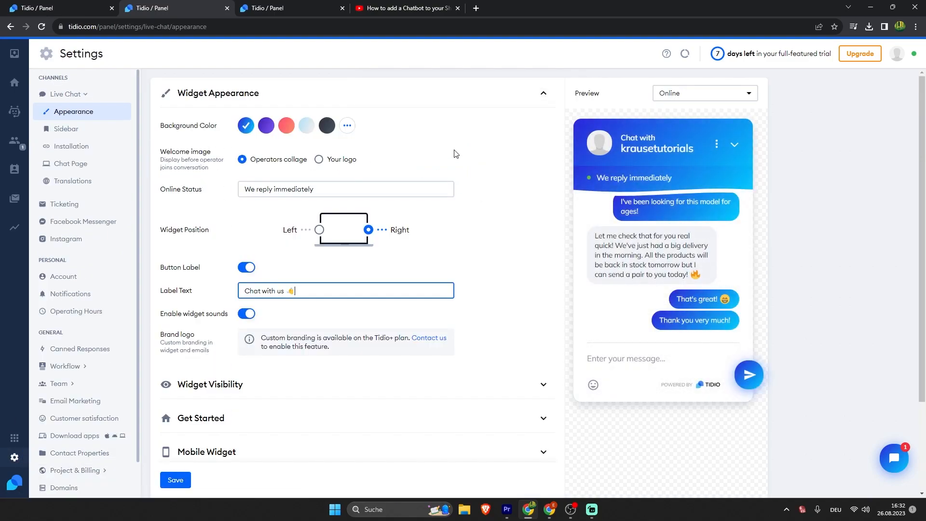
Step: Try red and a custom deep blue-purple, then settle on the purple background preset
left_click(265, 126)
left_click(286, 126)
left_click(266, 125)
left_click(347, 125)
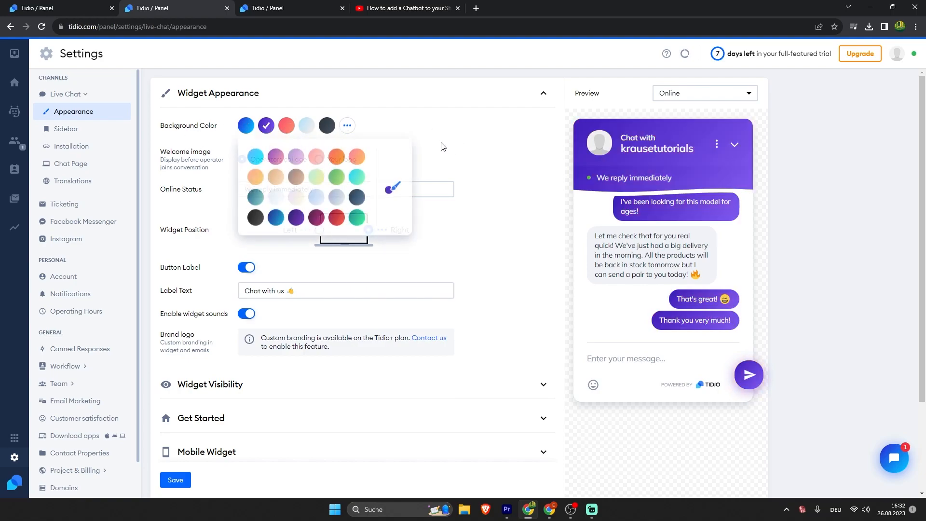
left_click(393, 188)
left_click_drag(409, 202, 461, 179)
left_click(482, 175)
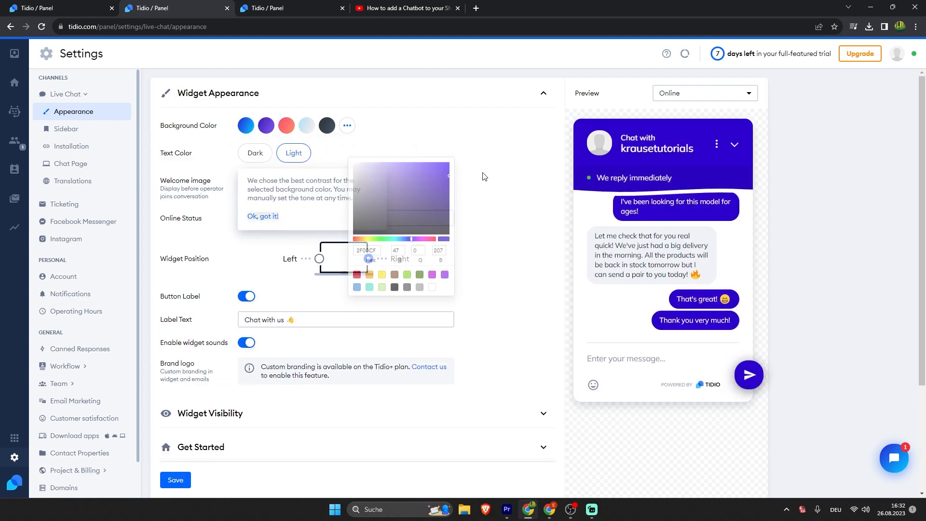
left_click(265, 126)
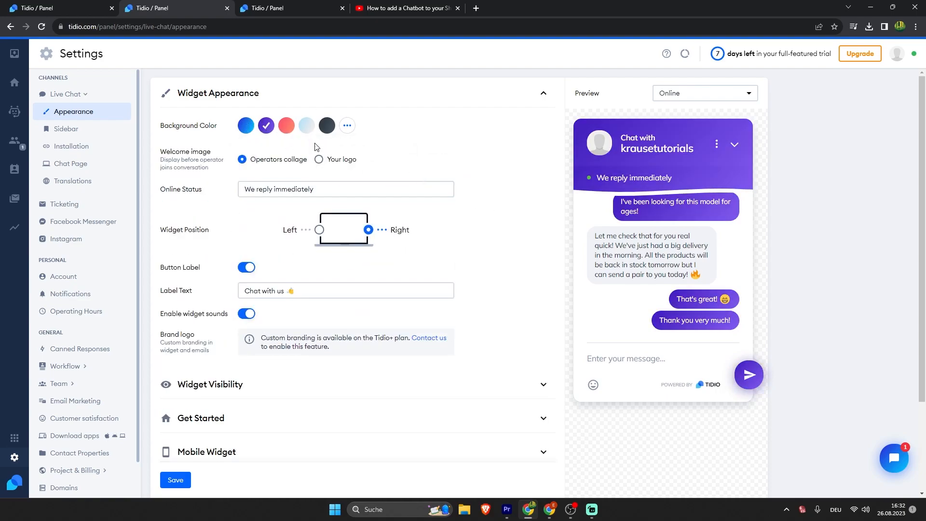
Step: Try the own-logo welcome image option and review the online status message
left_click_drag(212, 153, 161, 152)
left_click(220, 162)
left_click(319, 160)
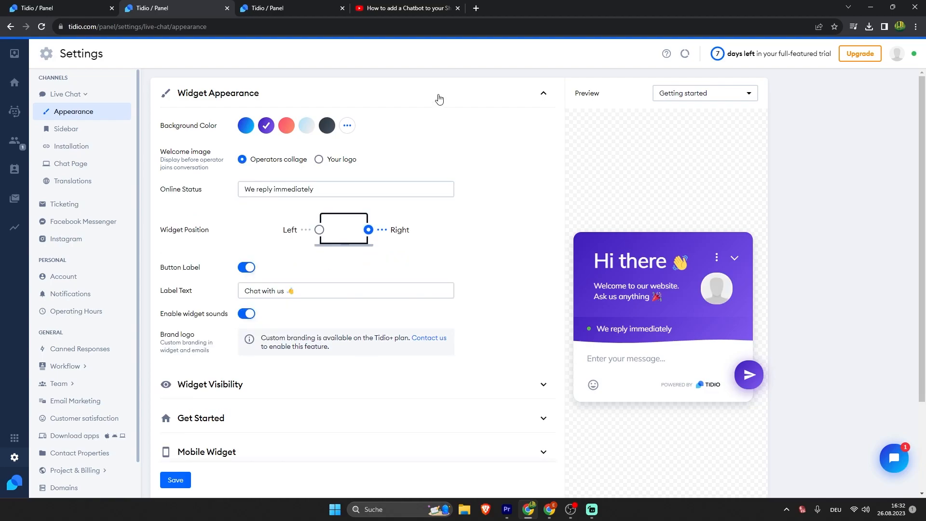
left_click_drag(203, 195, 161, 195)
left_click(188, 196)
left_click(669, 181)
left_click_drag(599, 177, 549, 180)
Step: Keep the widget on the right with the 'Chat with us' button label switched on
left_click_drag(212, 231, 159, 232)
left_click(319, 230)
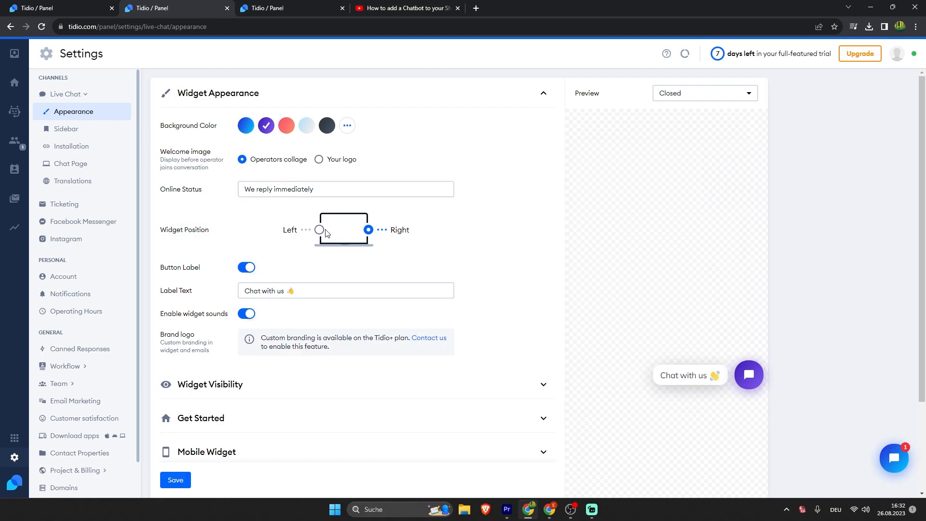
left_click(369, 231)
left_click(316, 290)
left_click(247, 268)
left_click(247, 268)
left_click(315, 291)
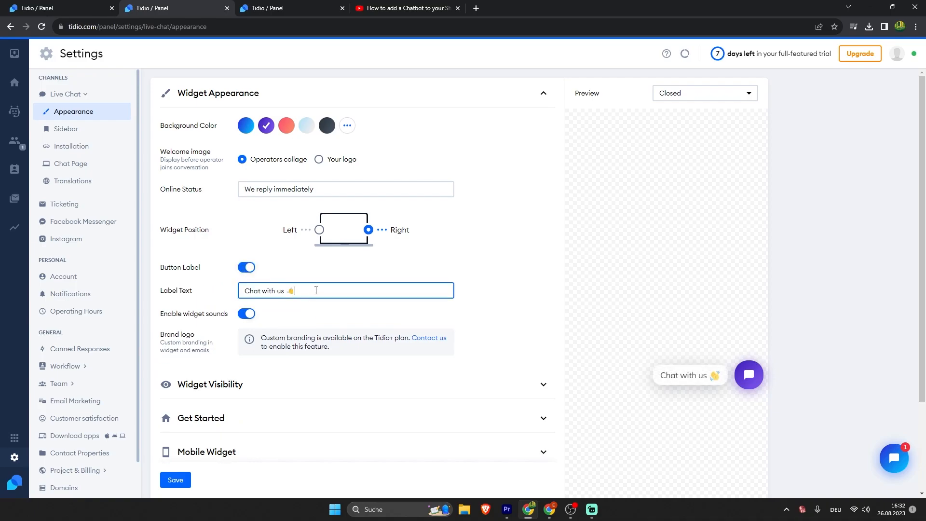
Step: Finish editing the 'Chat with us' button label text
left_click(208, 303)
scroll(208, 303, "down", 3)
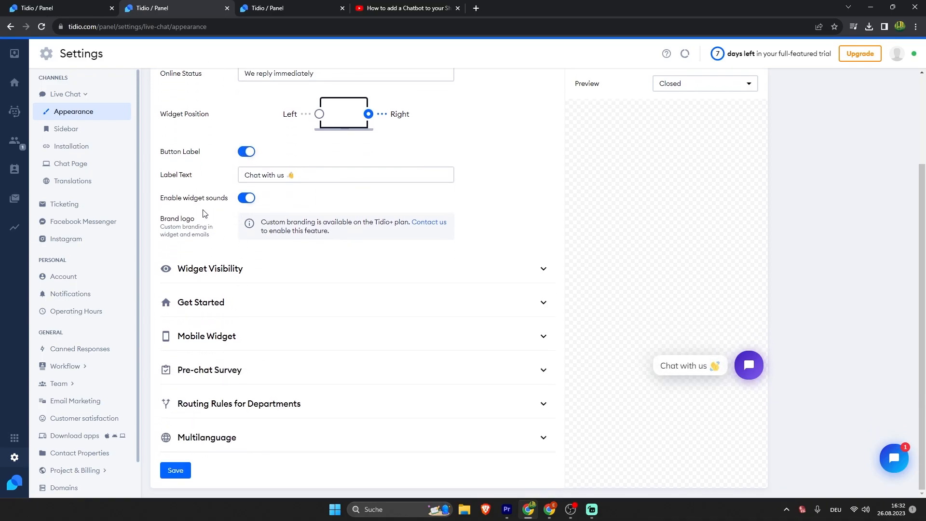
left_click_drag(156, 203, 226, 201)
left_click(205, 209)
scroll(224, 346, "up", 1)
Step: Expand Widget Visibility and turn Display Widget off, then back on
left_click(223, 342)
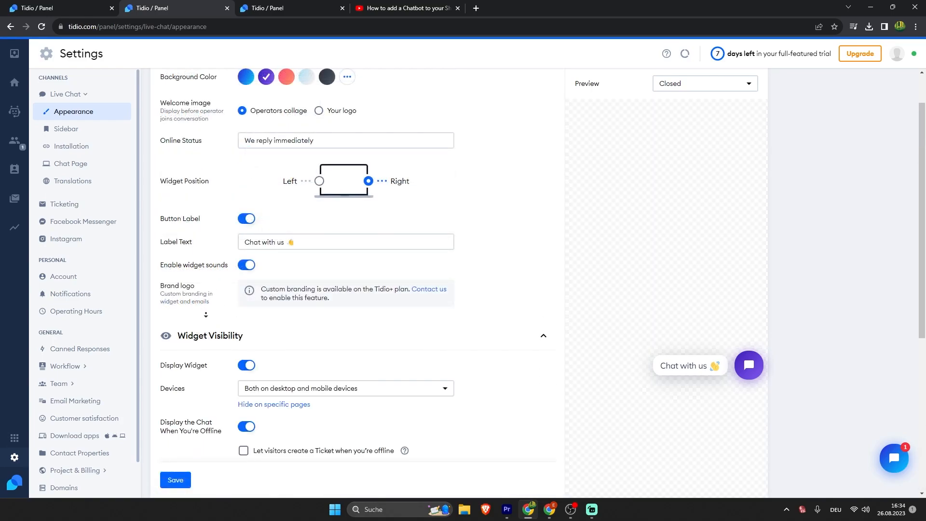
scroll(208, 330, "down", 1)
scroll(208, 330, "down", 1)
left_click(251, 233)
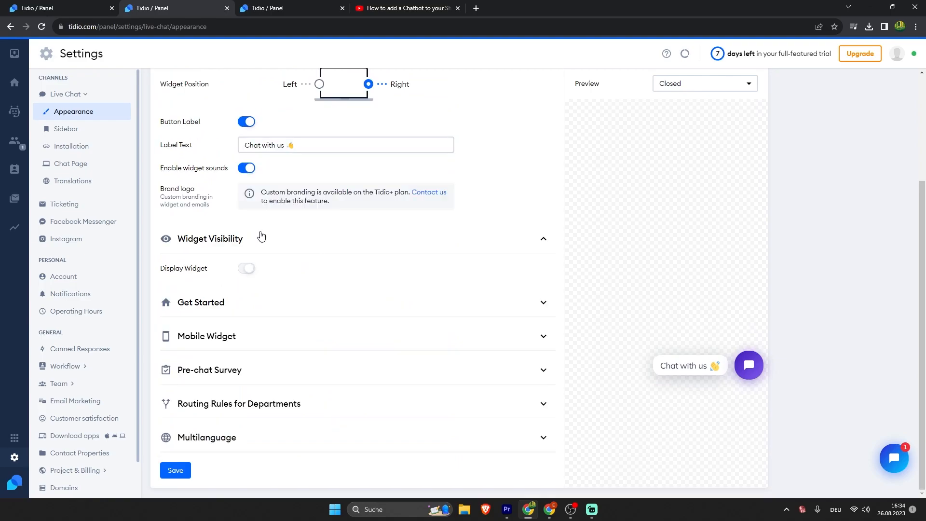
left_click(246, 269)
scroll(209, 219, "down", 2)
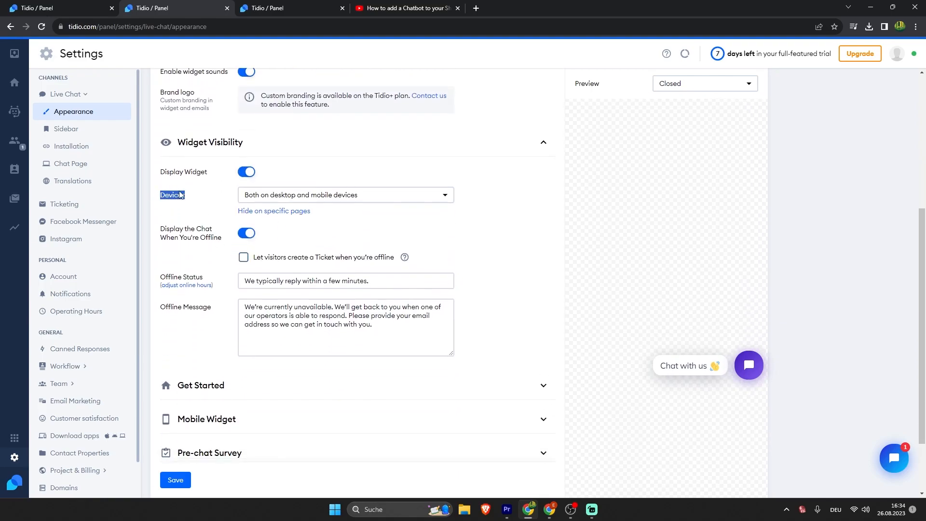
Step: Switch the widget devices to desktop only, then back to desktop and mobile
left_click(269, 198)
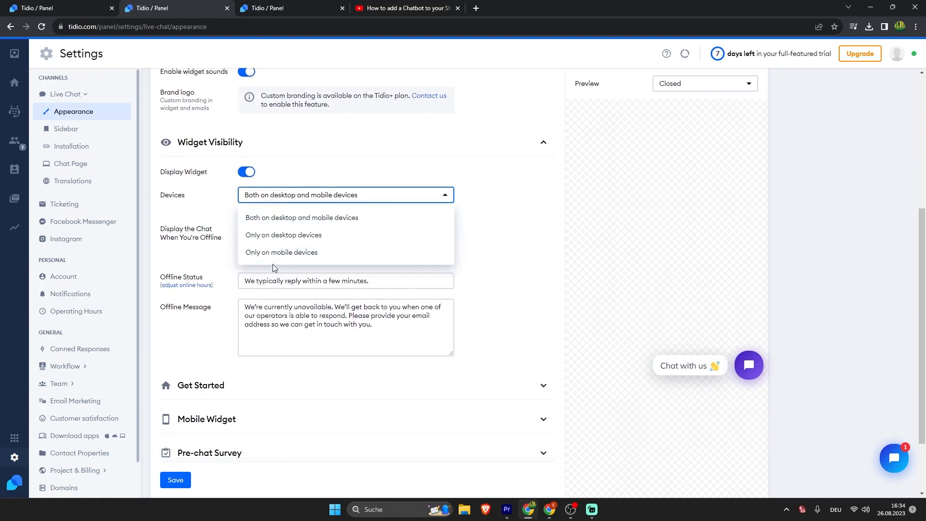
left_click(386, 240)
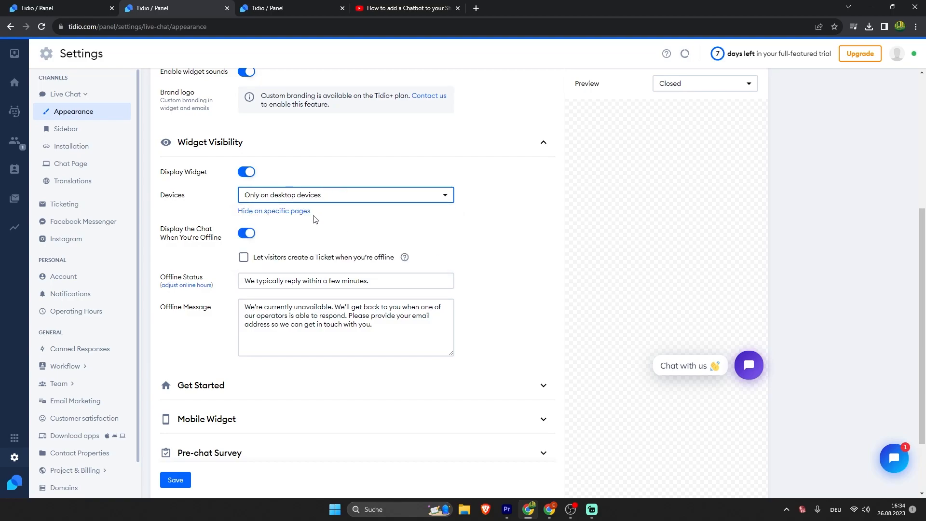
left_click(327, 198)
left_click(288, 217)
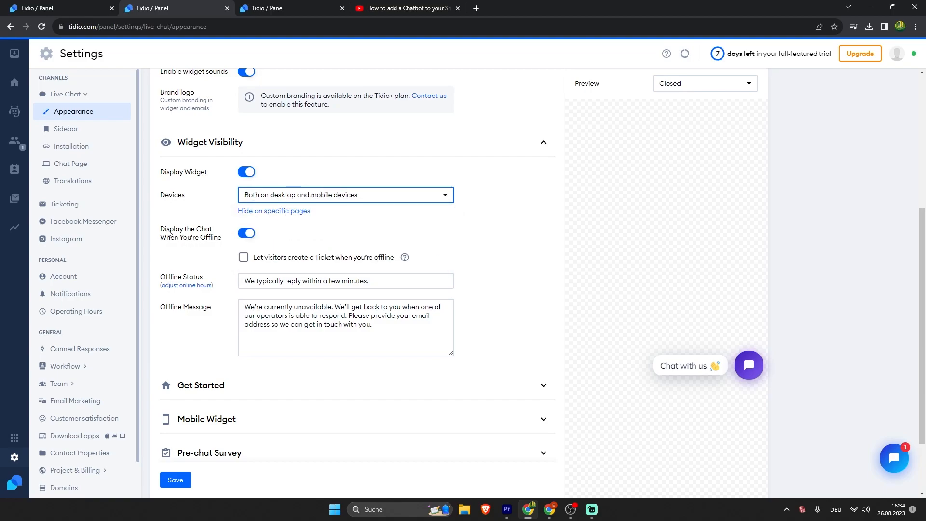
left_click_drag(161, 231, 206, 238)
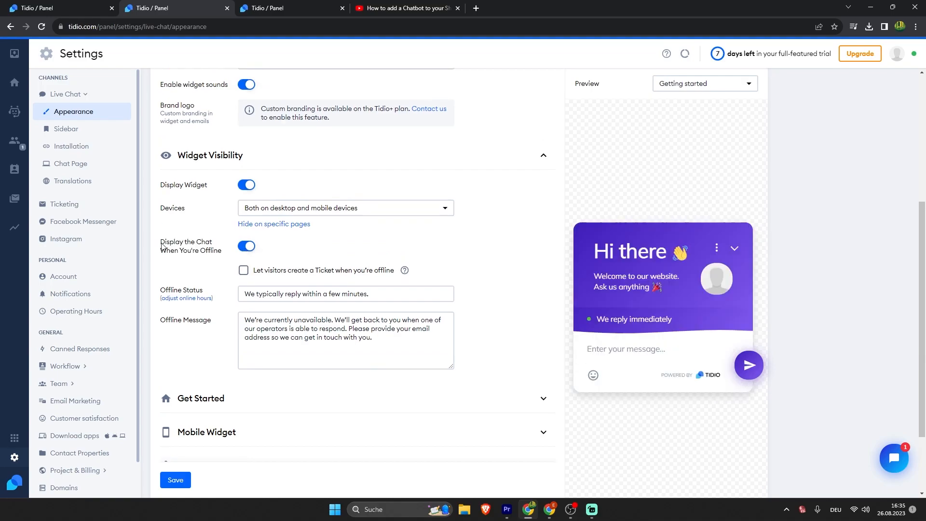
left_click_drag(162, 245, 215, 259)
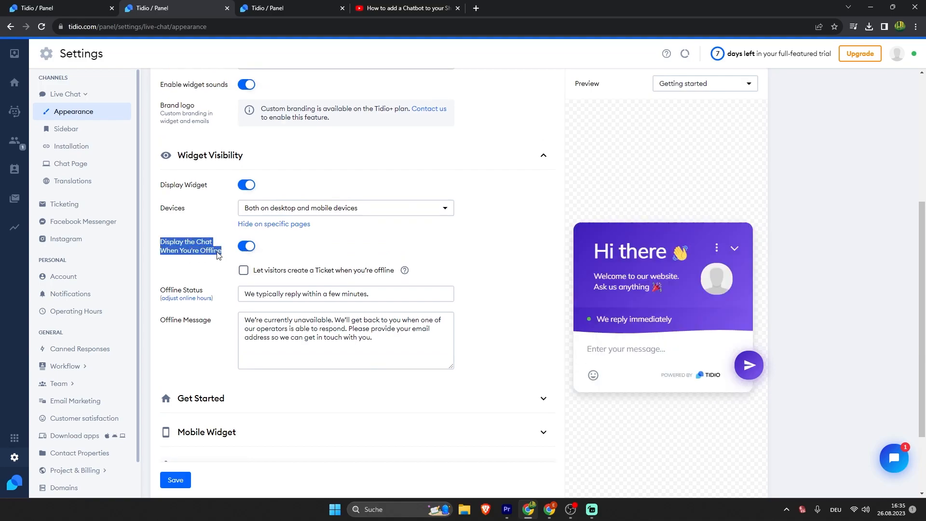
left_click(210, 252)
Step: Glance at the Get Started greeting settings, then expand the Mobile Widget settings
scroll(209, 279, "down", 2)
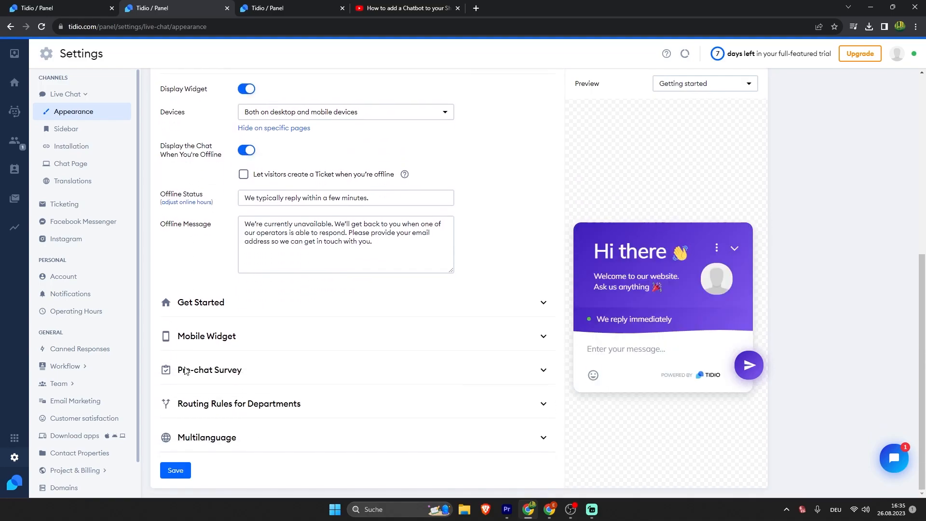
left_click(208, 313)
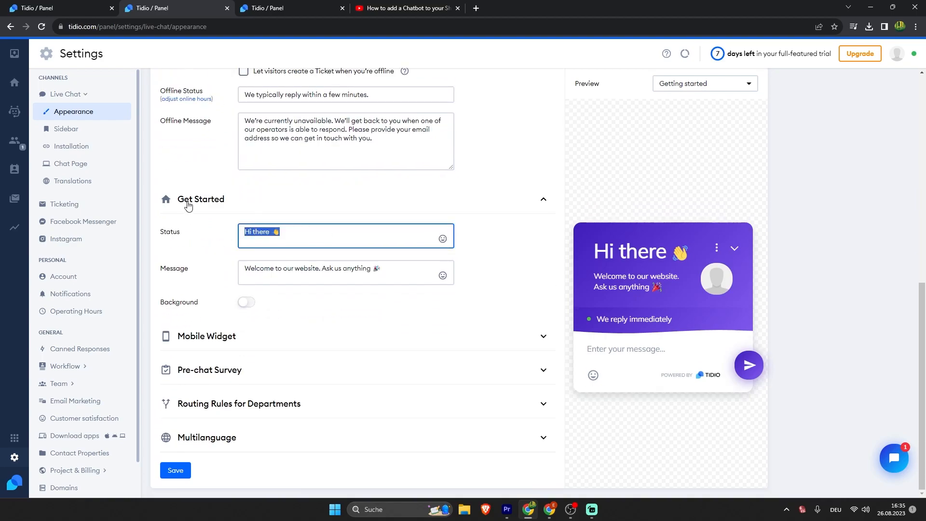
left_click(189, 206)
left_click(207, 336)
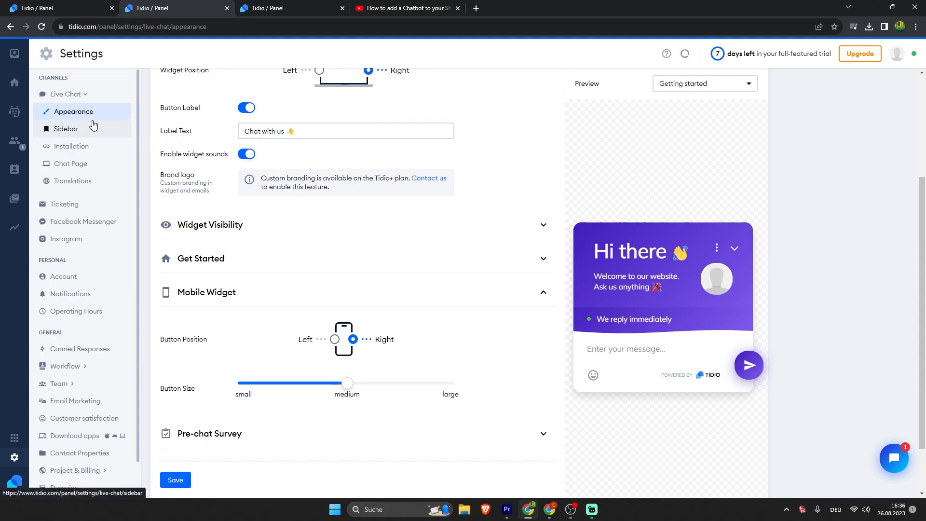
Step: Enable the sidebar tab and make it blue after trying green and red
left_click(67, 129)
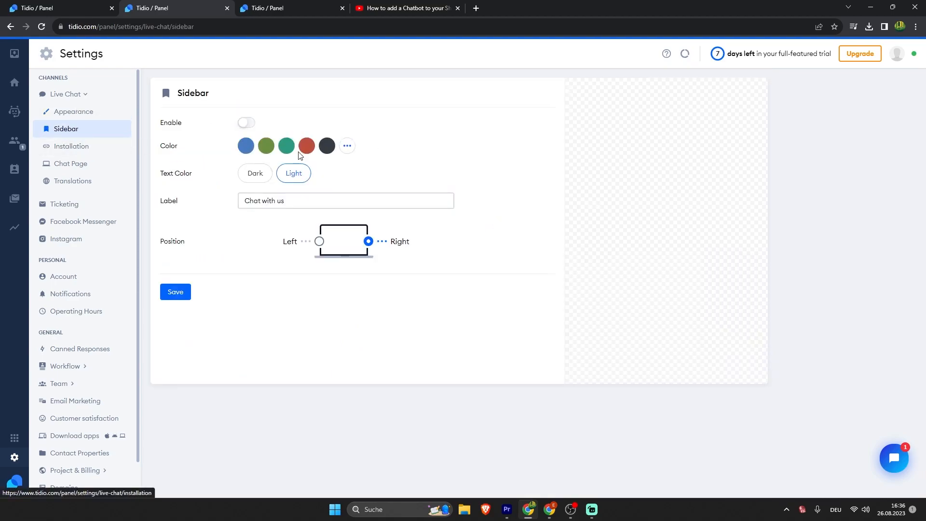
left_click(247, 124)
double_click(162, 124)
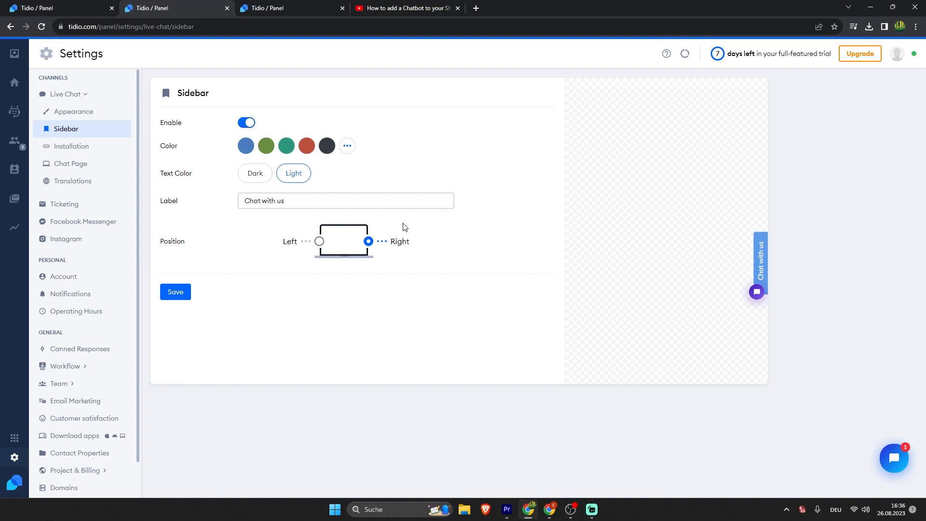
left_click(244, 151)
left_click(273, 147)
left_click(307, 145)
left_click(246, 146)
Step: Keep the sidebar text Light, check its label, and keep the tab on the right
left_click(254, 175)
left_click(294, 173)
left_click(299, 201)
left_click_drag(306, 207, 205, 221)
left_click(212, 226)
left_click(314, 243)
left_click(388, 241)
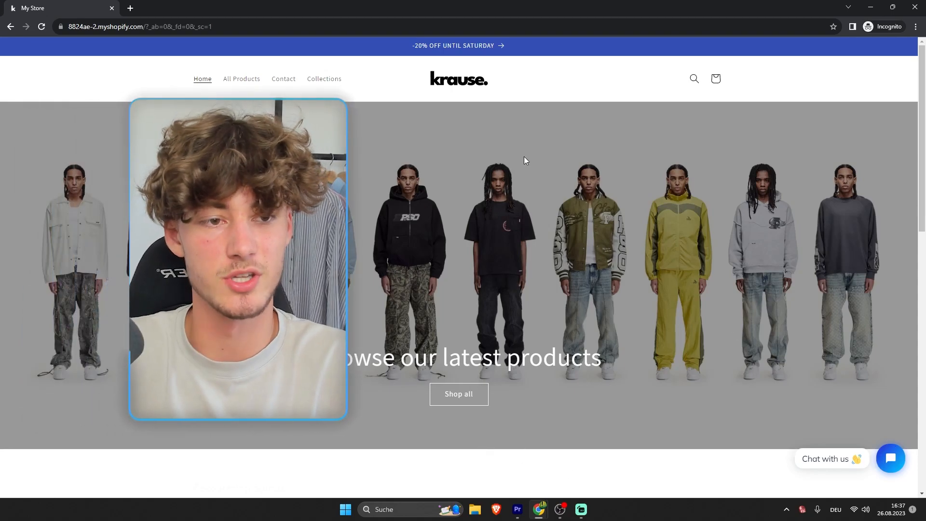
Step: Open the store's chat widget and send the bot a test email address
left_click(890, 459)
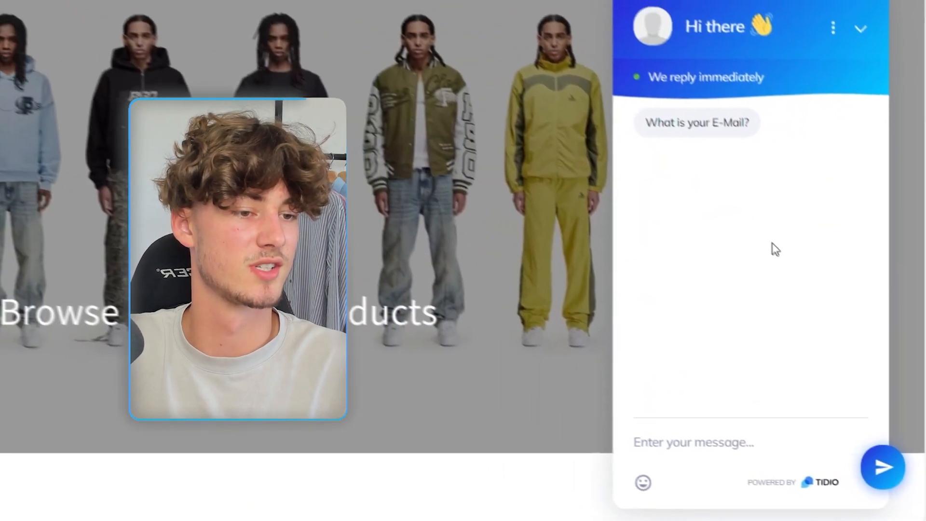
left_click_drag(563, 59, 571, 71)
type("test@gmail.com")
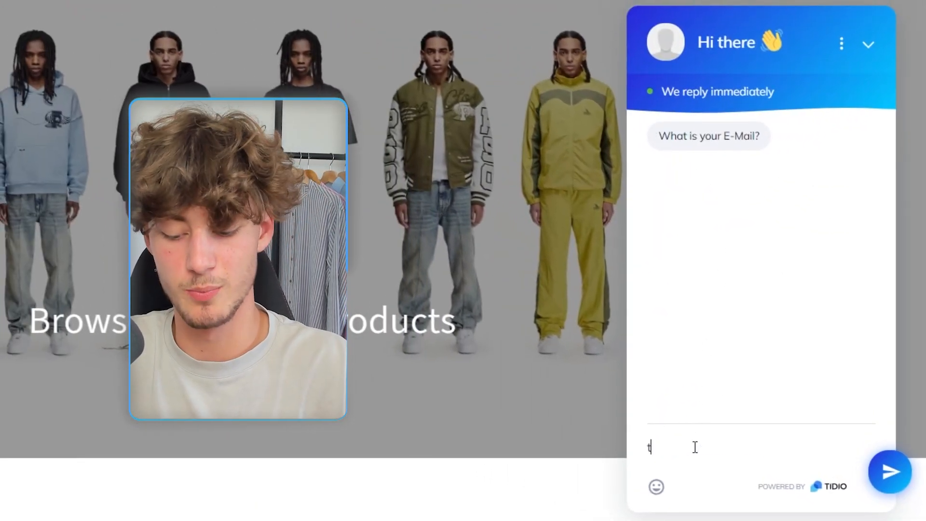
key("Return")
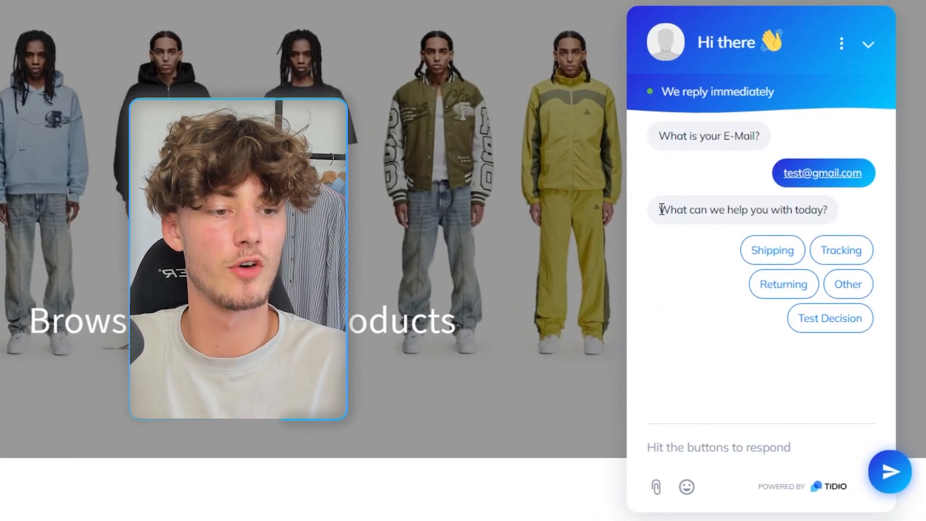
Step: Choose the Test Decision reply and highlight the bot's 'This is a test message' answer
left_click_drag(658, 210, 828, 211)
left_click(705, 204)
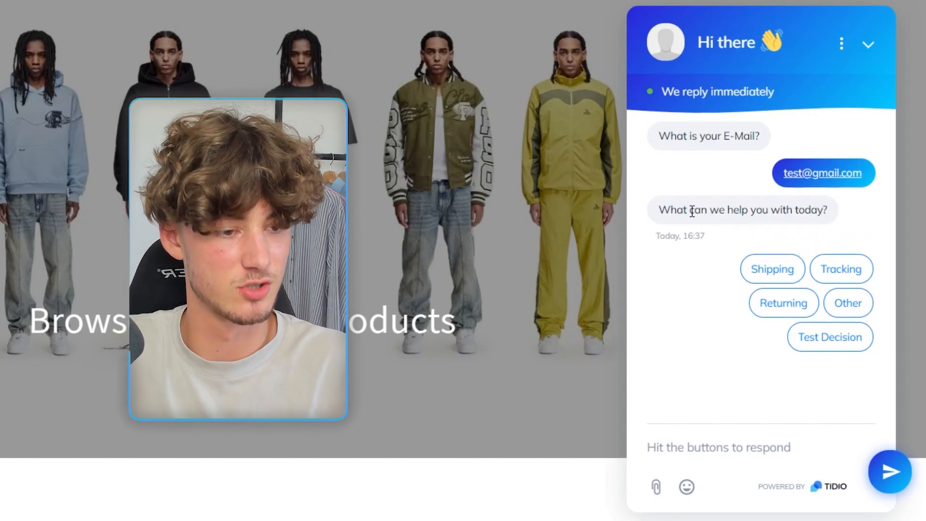
left_click(686, 207)
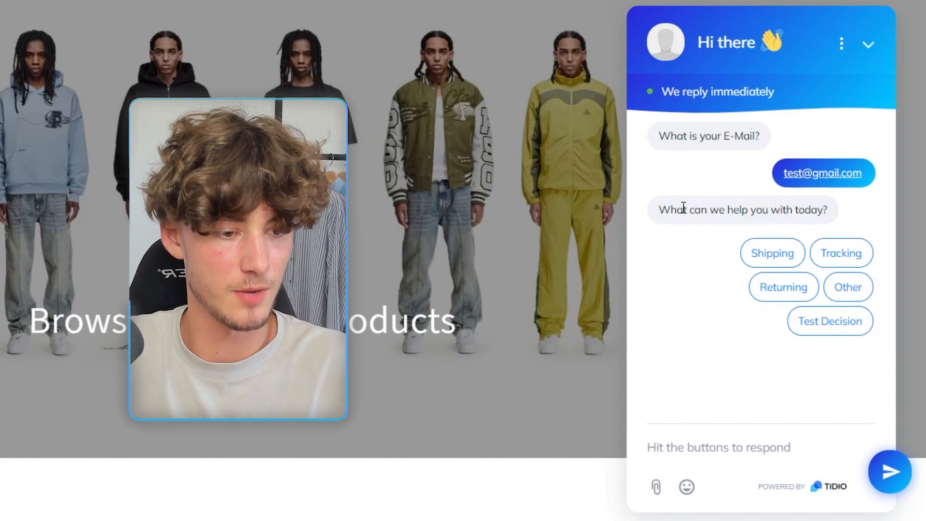
left_click(853, 316)
left_click_drag(659, 284, 747, 287)
left_click(750, 328)
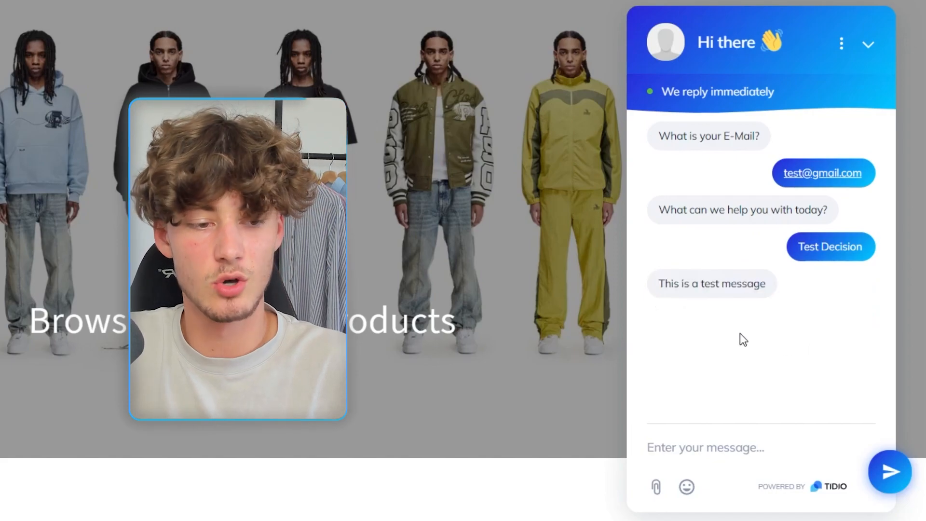
left_click_drag(658, 285, 775, 295)
left_click(747, 309)
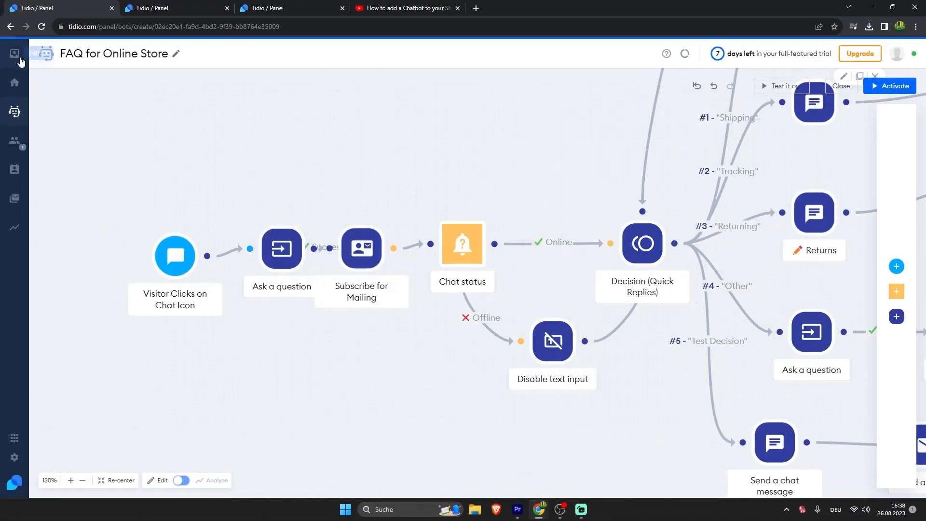
Step: Check the inbox and contacts list, then go to the Lyro AI chatbot page
left_click(15, 140)
left_click(16, 176)
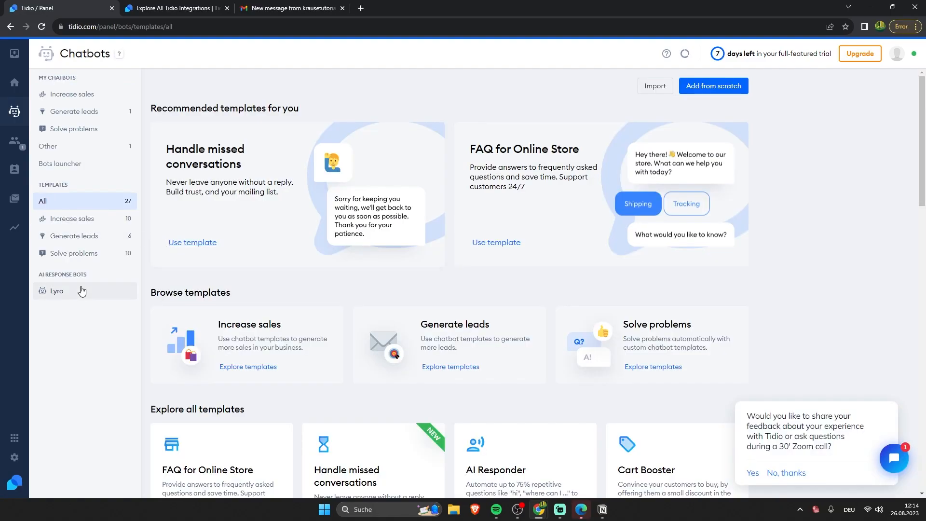
left_click(79, 294)
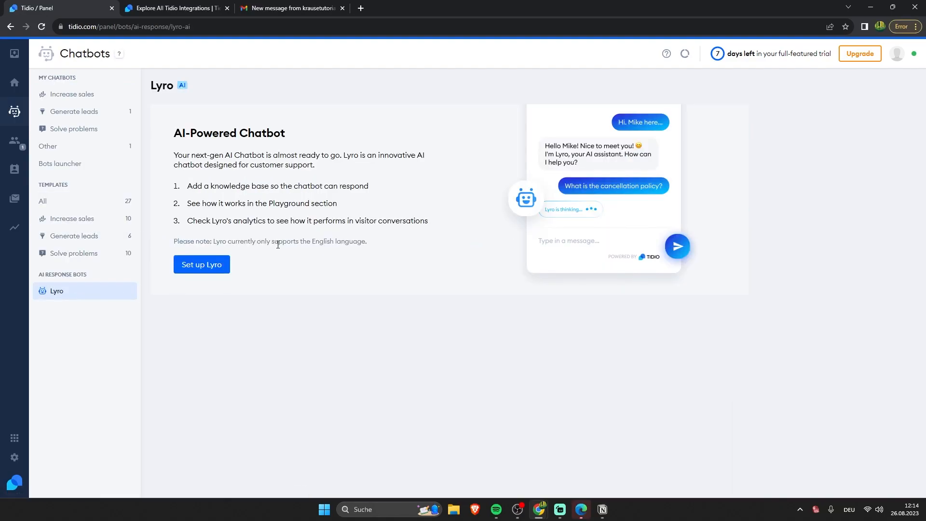